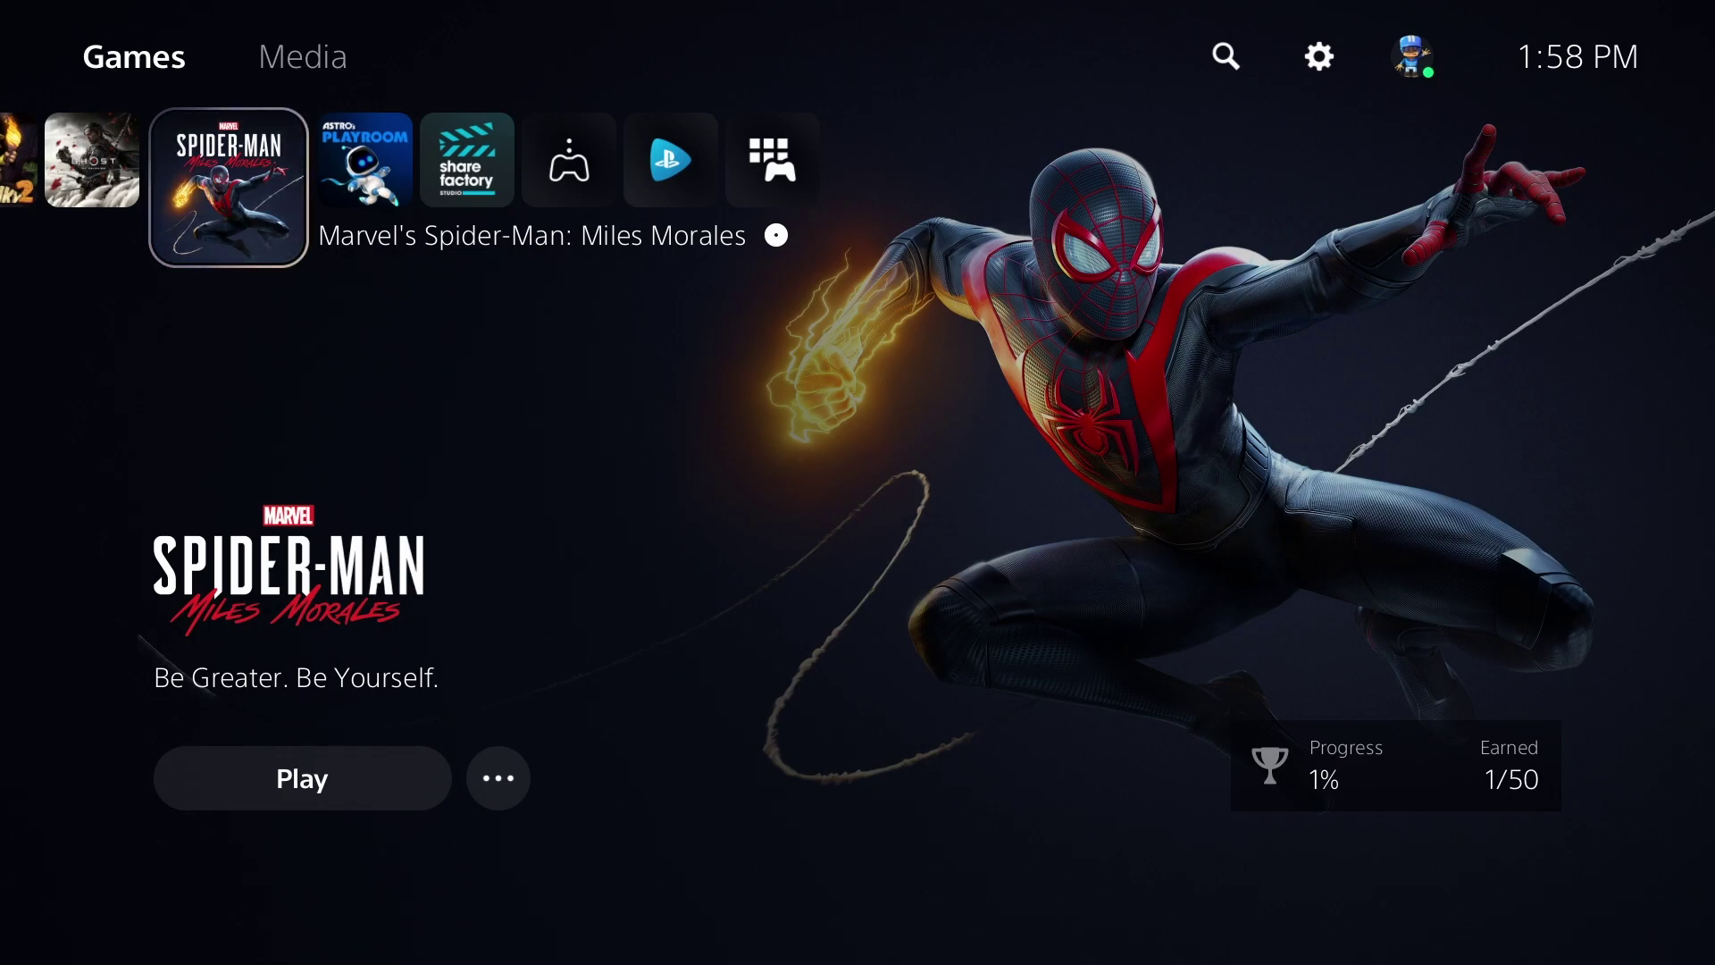
# Open system Settings and enter the Notifications page, reviewing the Show Preview option
pyautogui.click(134, 58)
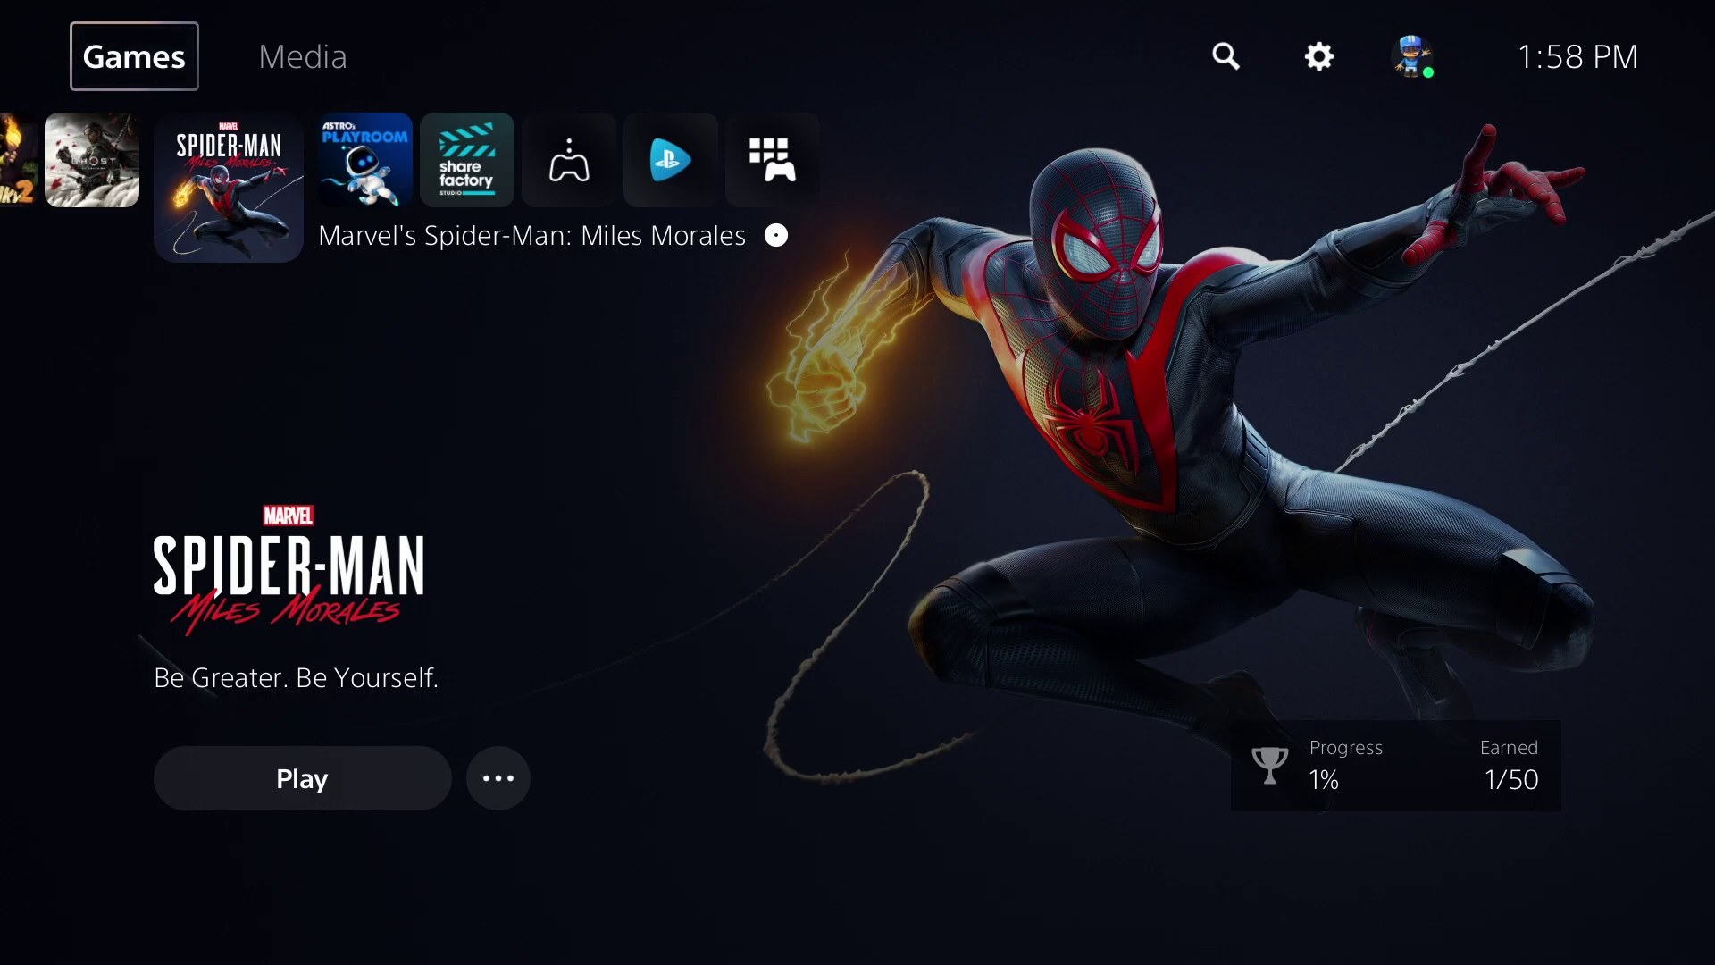
pyautogui.press('Right')
pyautogui.press('Right')
pyautogui.press('Right')
pyautogui.press('Return')
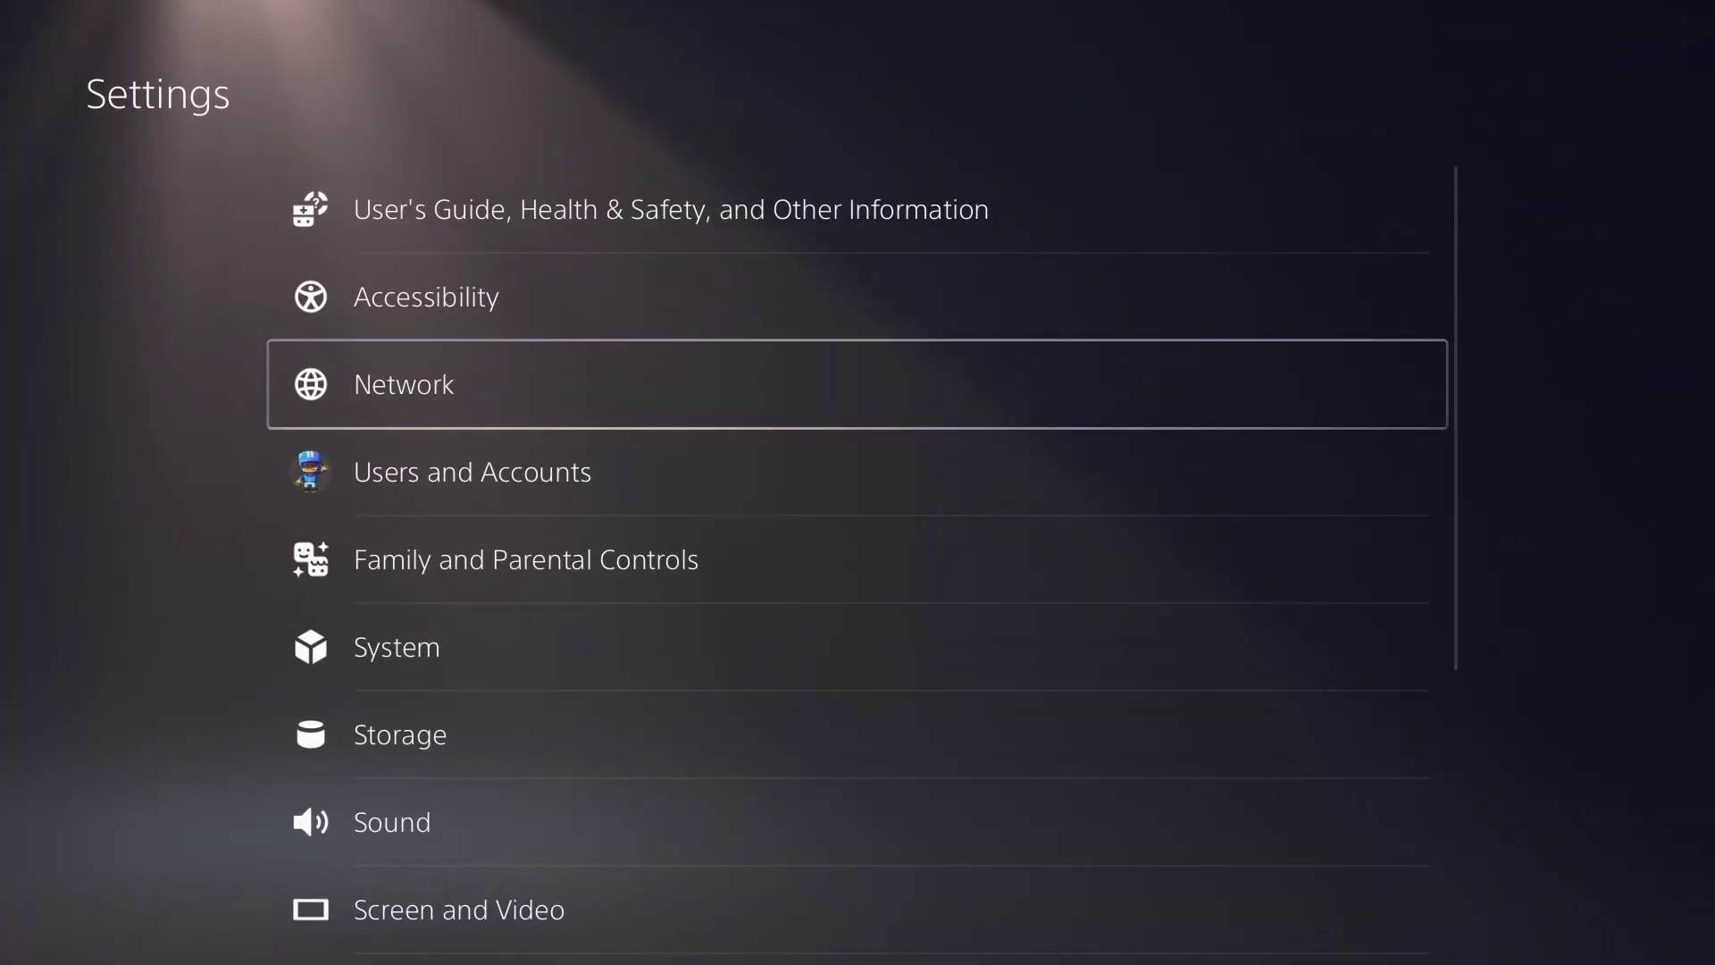
pyautogui.press('Up')
pyautogui.press('Up')
pyautogui.press('Down')
pyautogui.press('Down')
pyautogui.press('Down')
pyautogui.press('Down')
pyautogui.press('Down')
pyautogui.press('Down')
pyautogui.press('Down')
pyautogui.press('Down')
pyautogui.press('Down')
pyautogui.press('Down')
pyautogui.press('Down')
pyautogui.press('Down')
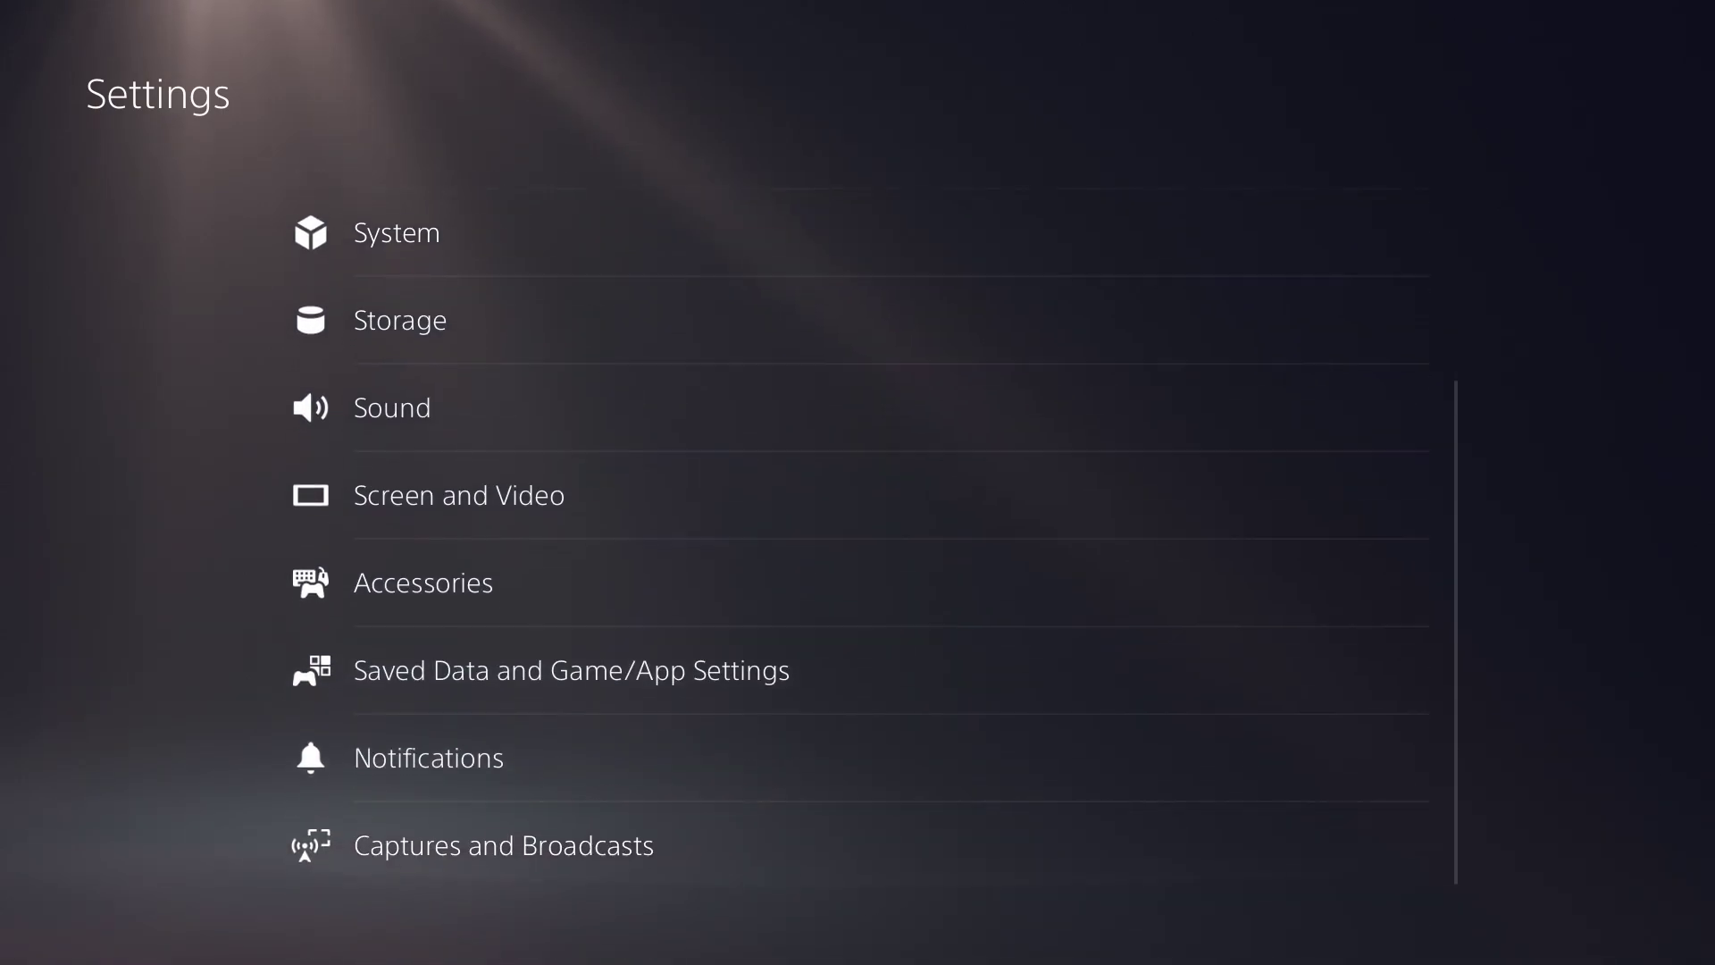
pyautogui.press('Up')
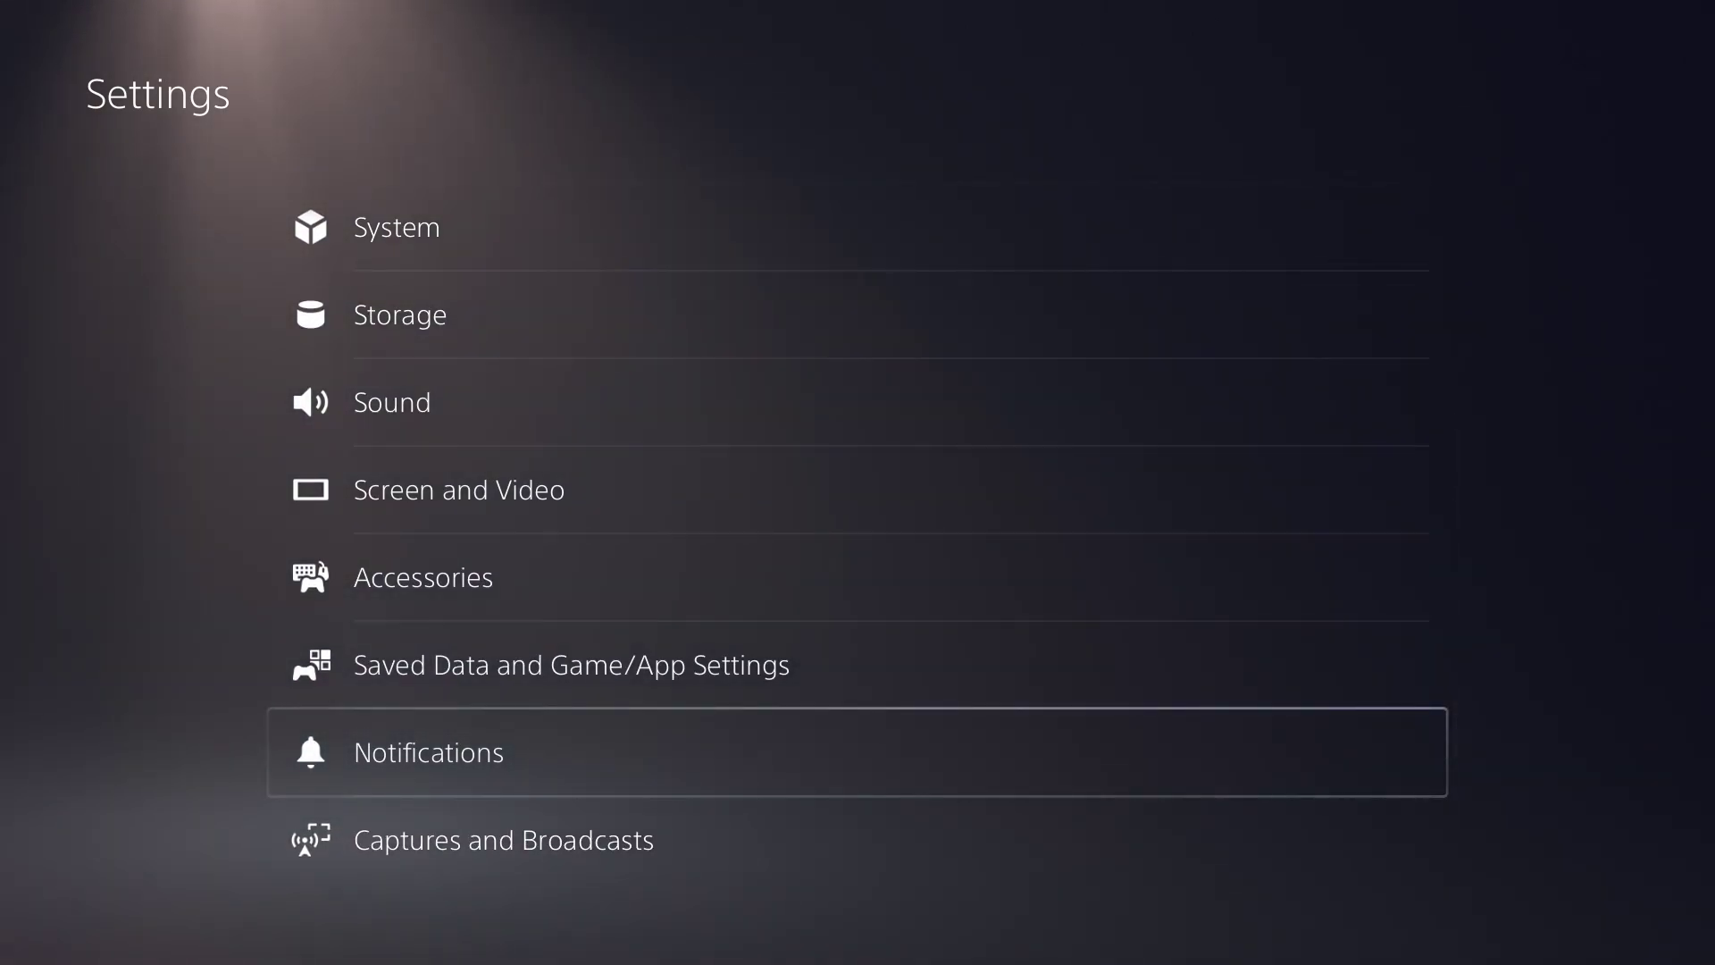
pyautogui.press('Return')
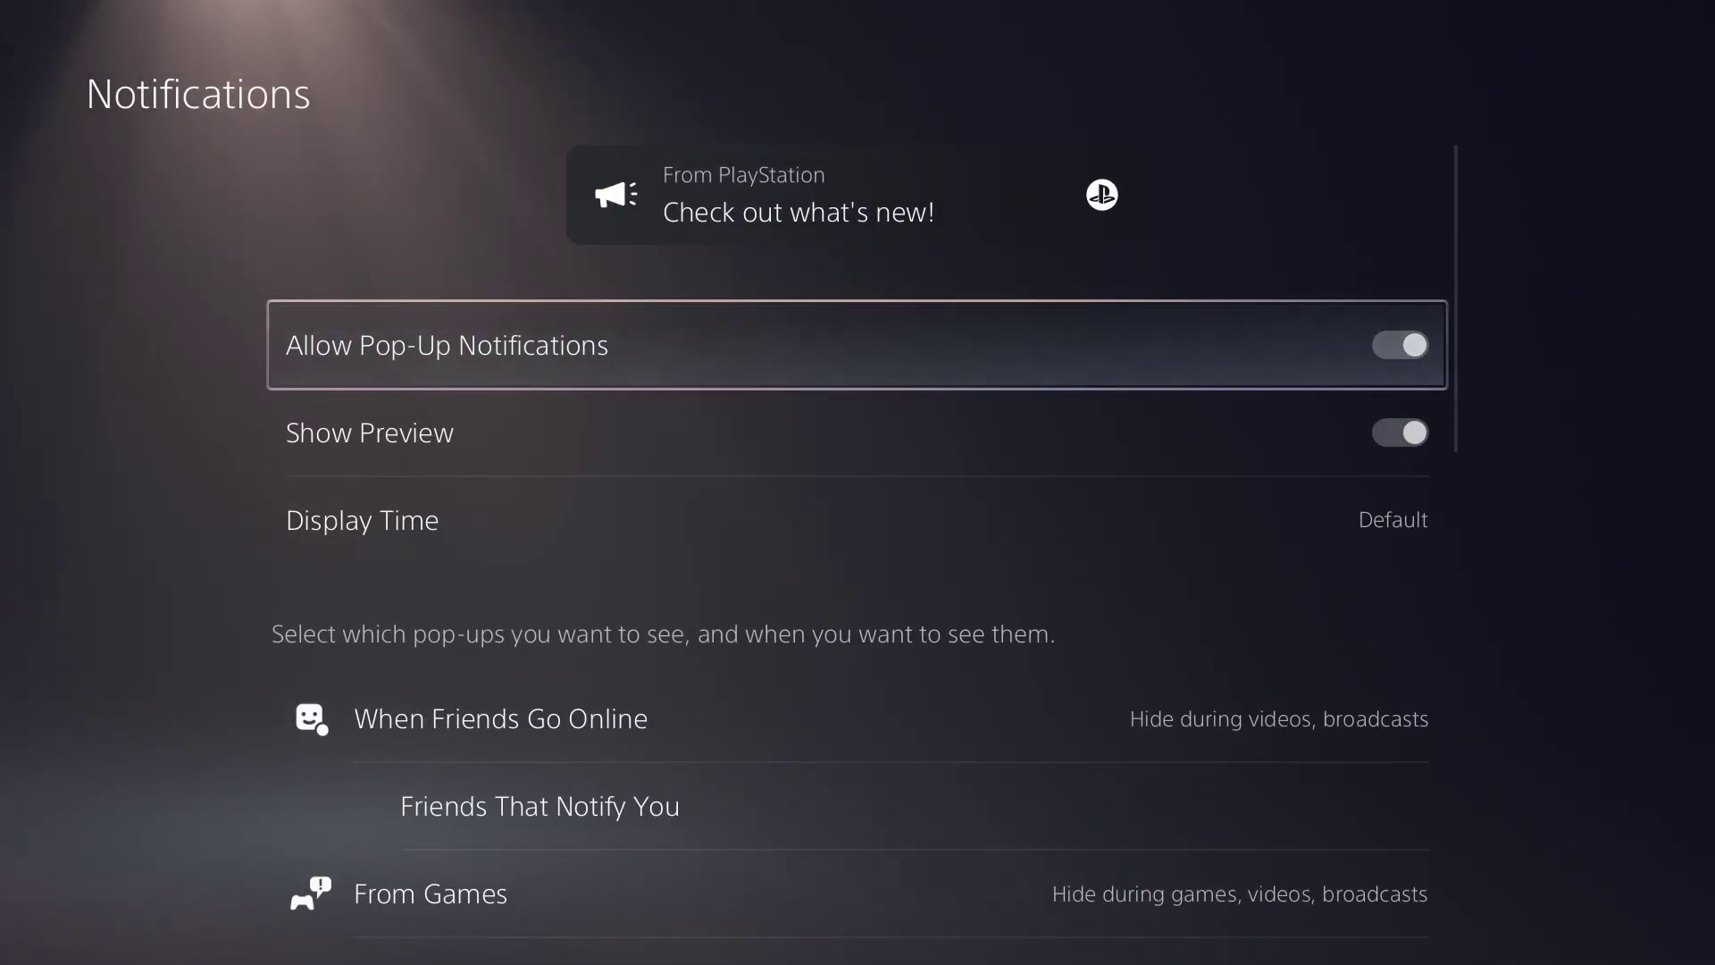
pyautogui.press('Down')
pyautogui.press('Up')
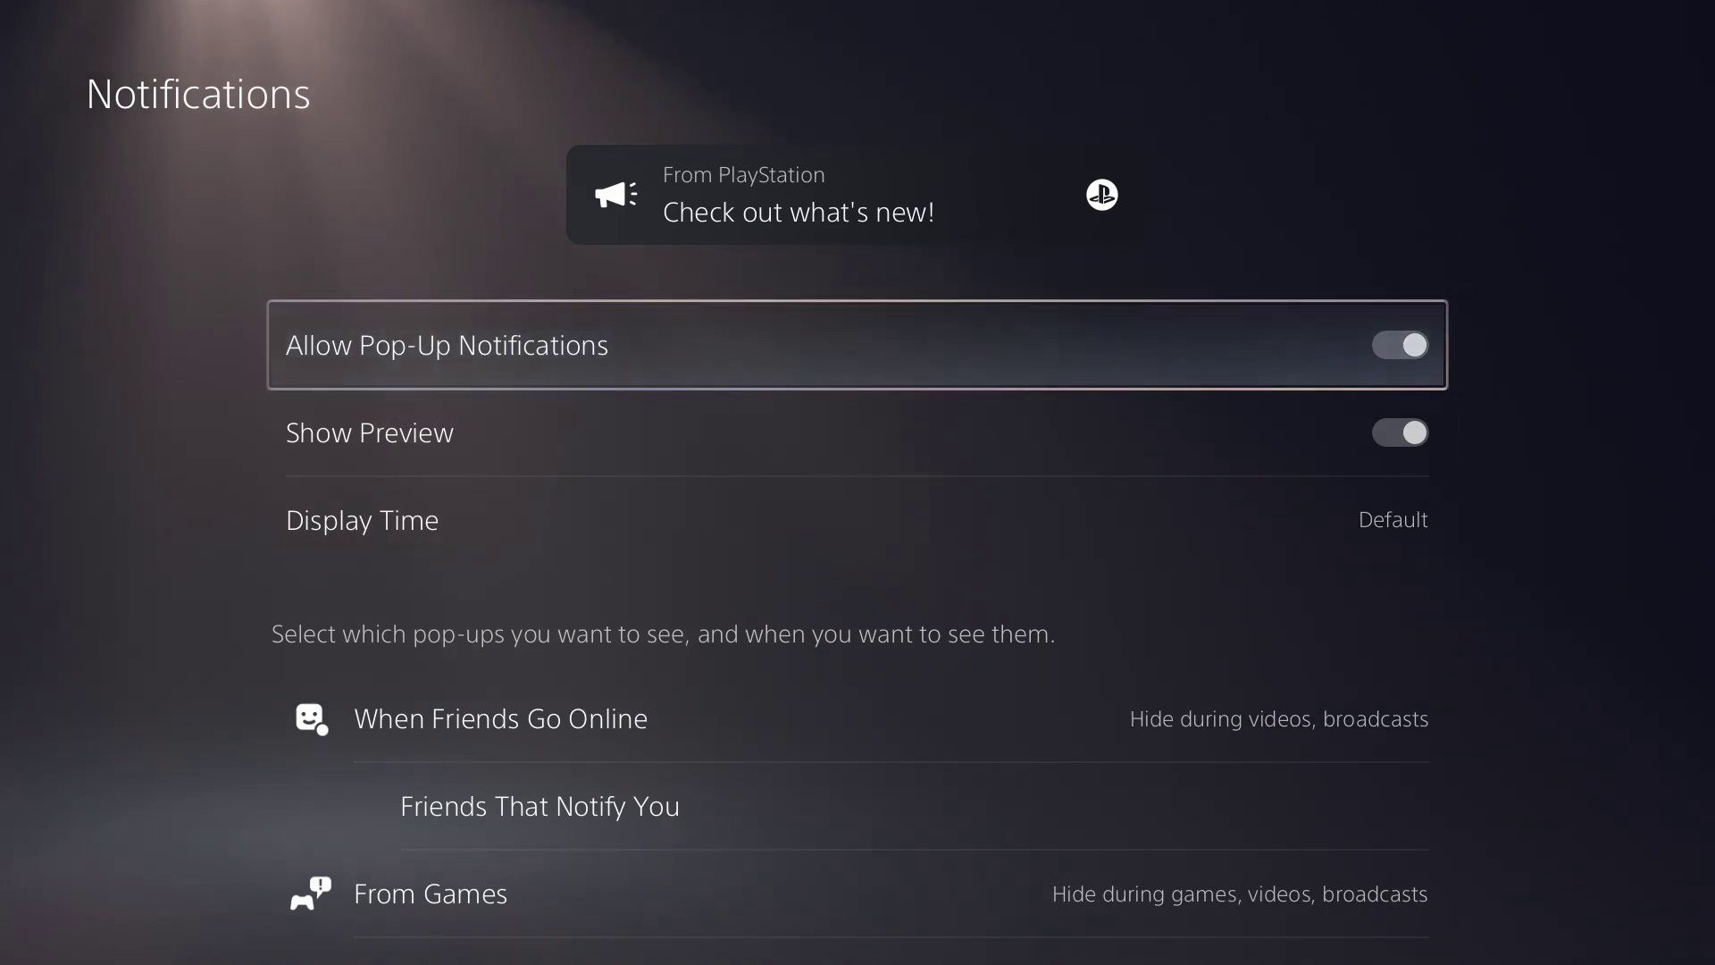
pyautogui.press('Return')
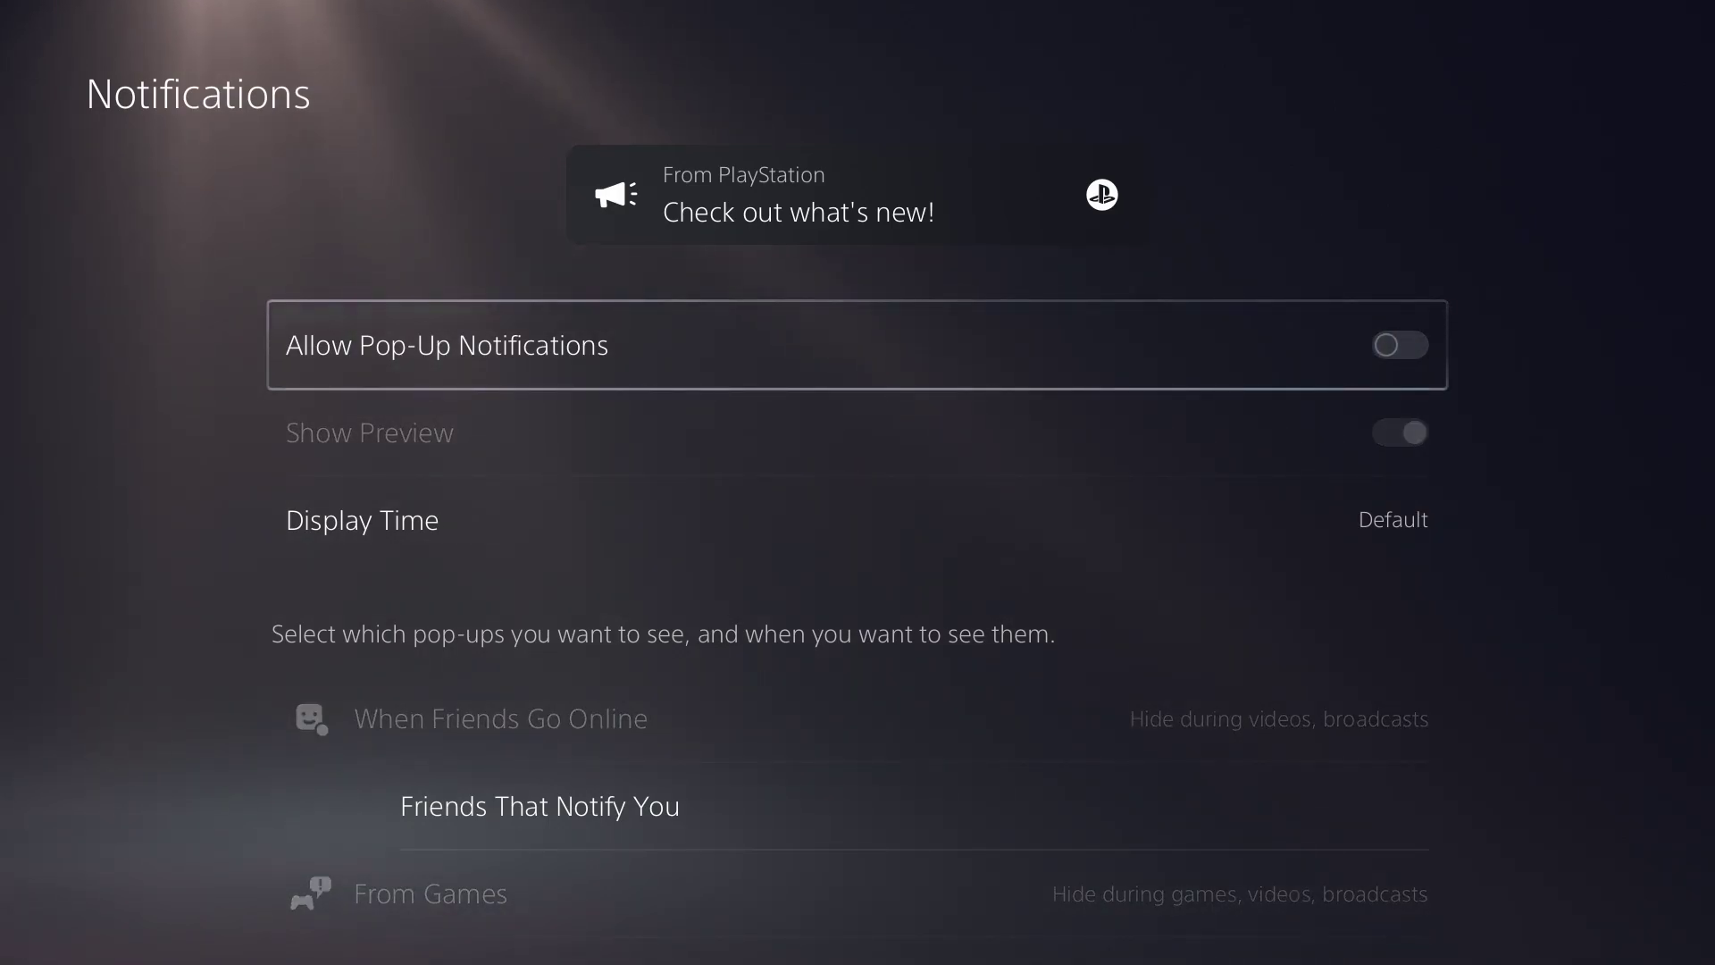
pyautogui.press('Return')
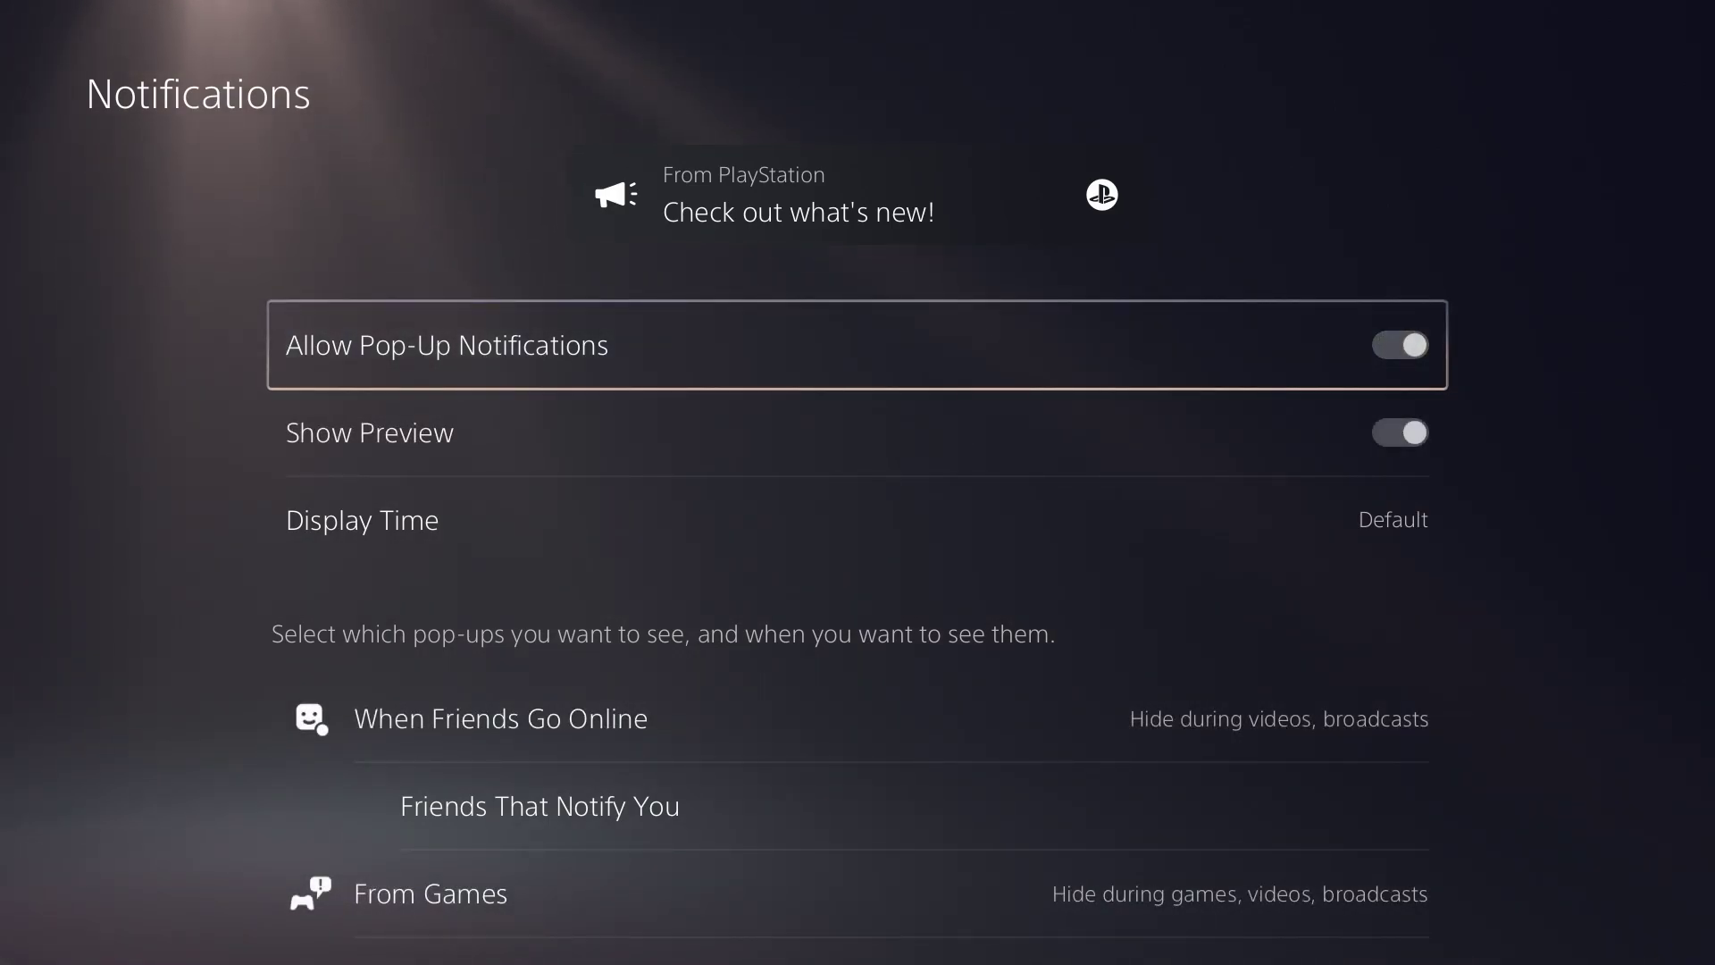
pyautogui.press('Down')
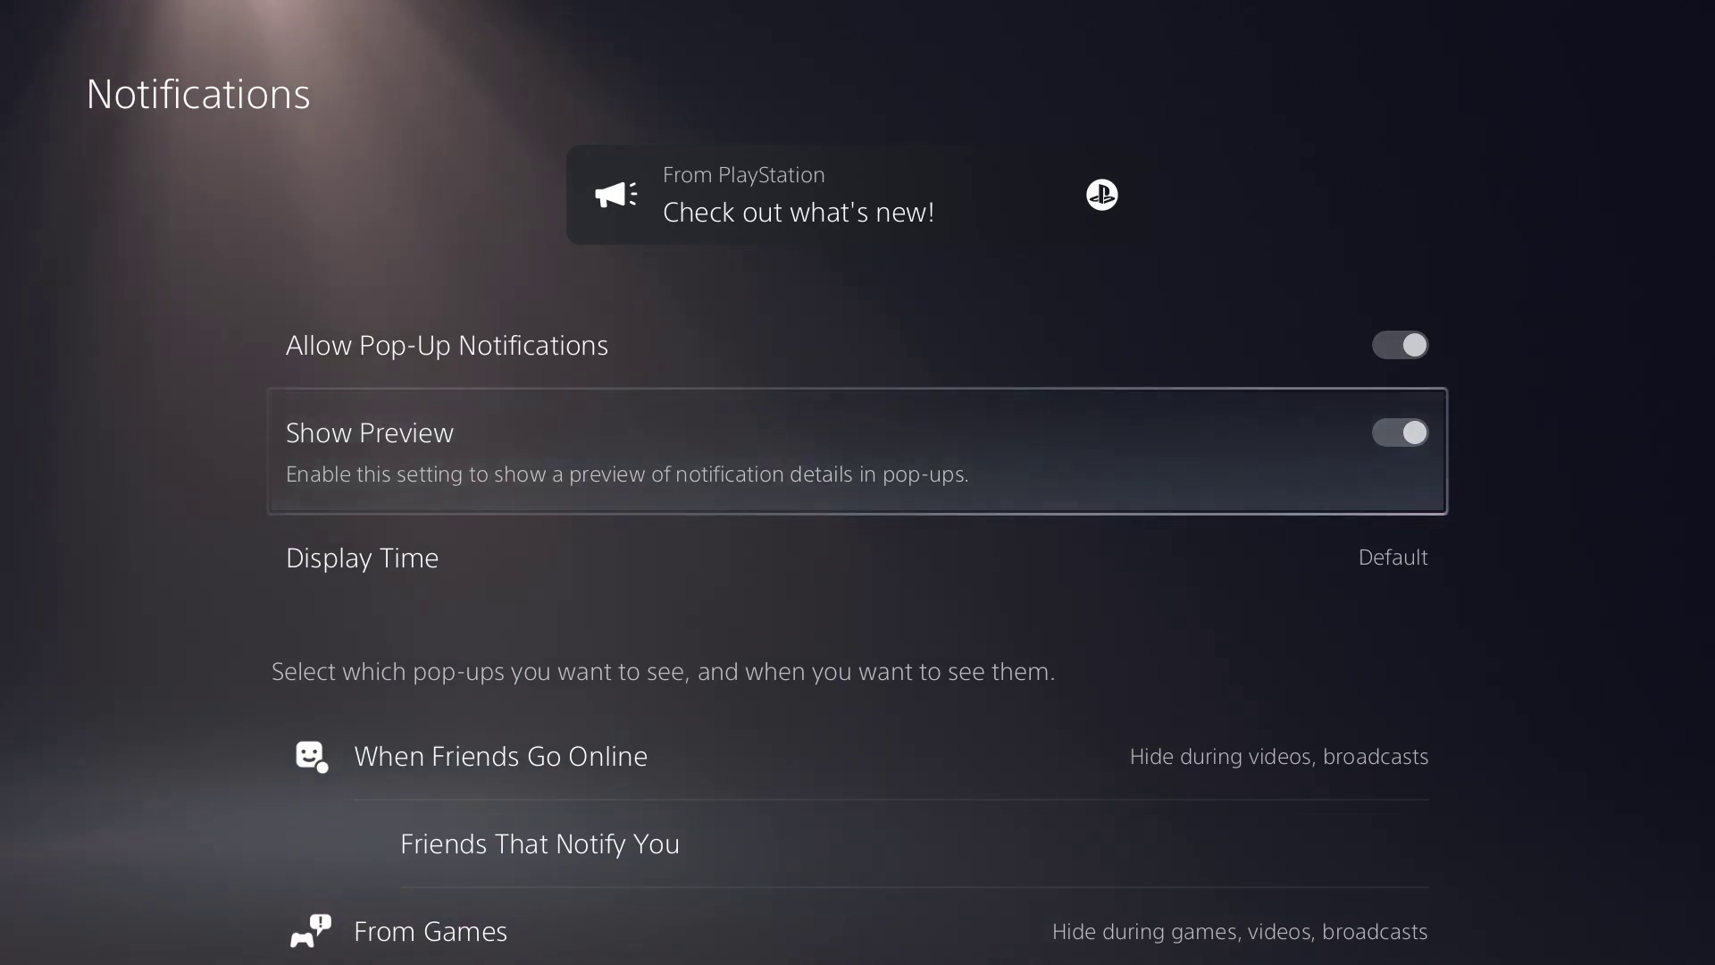
pyautogui.press('Return')
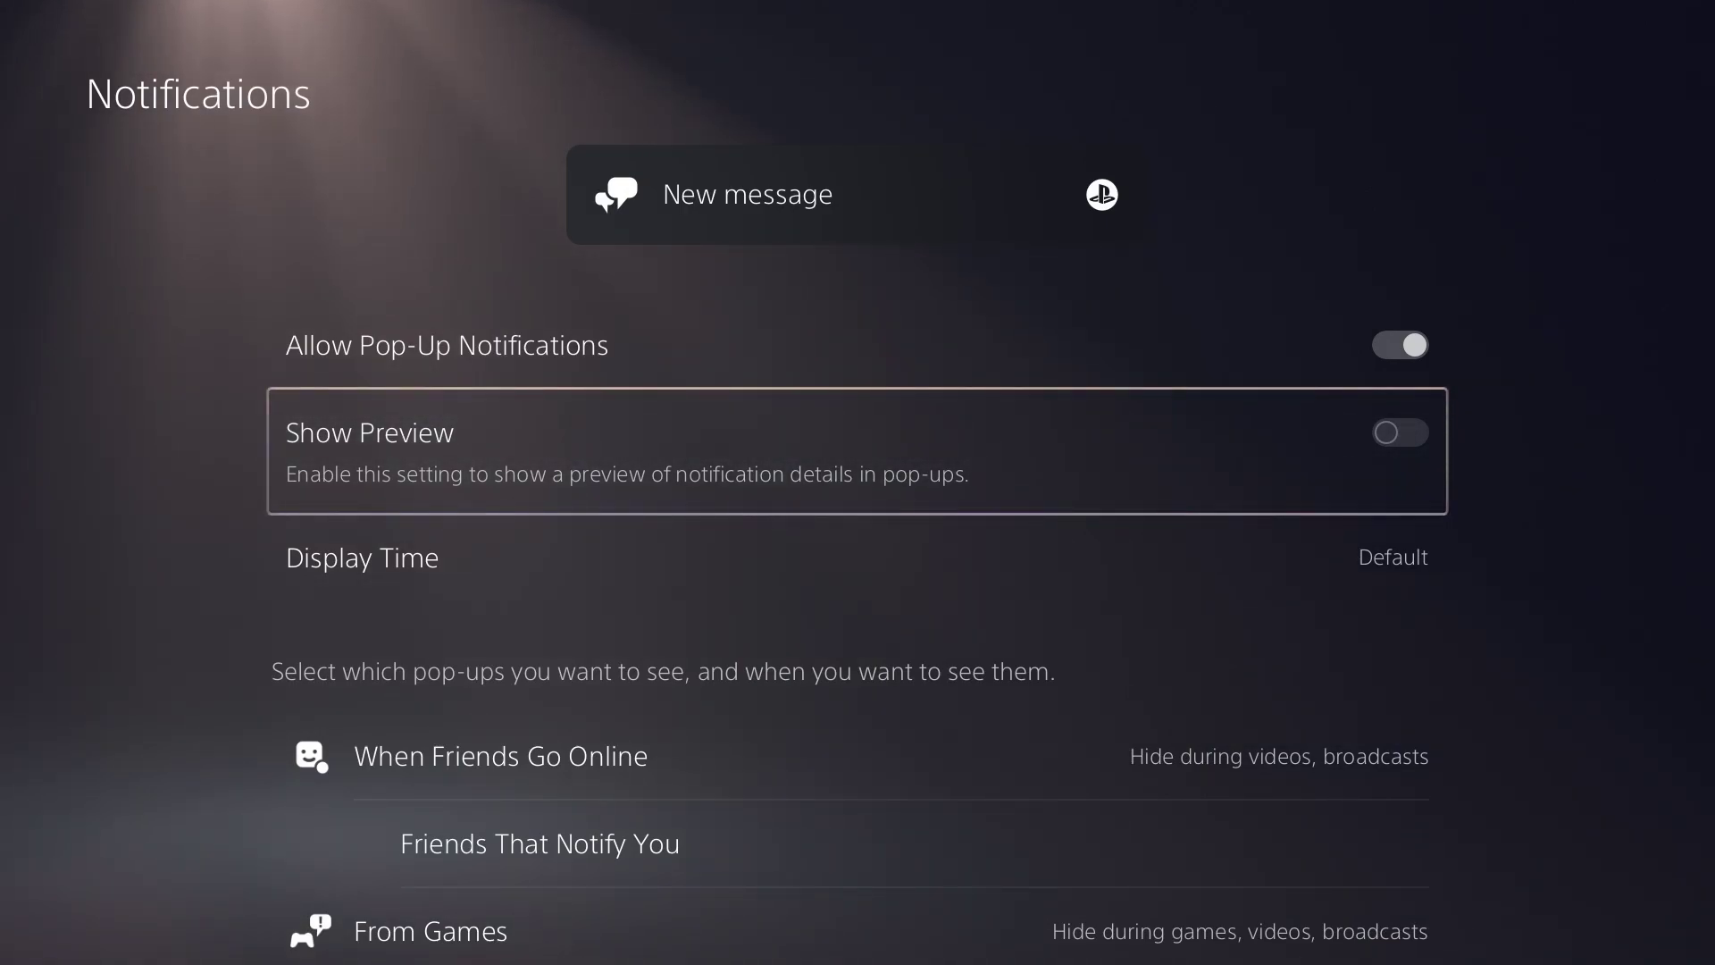
pyautogui.press('Return')
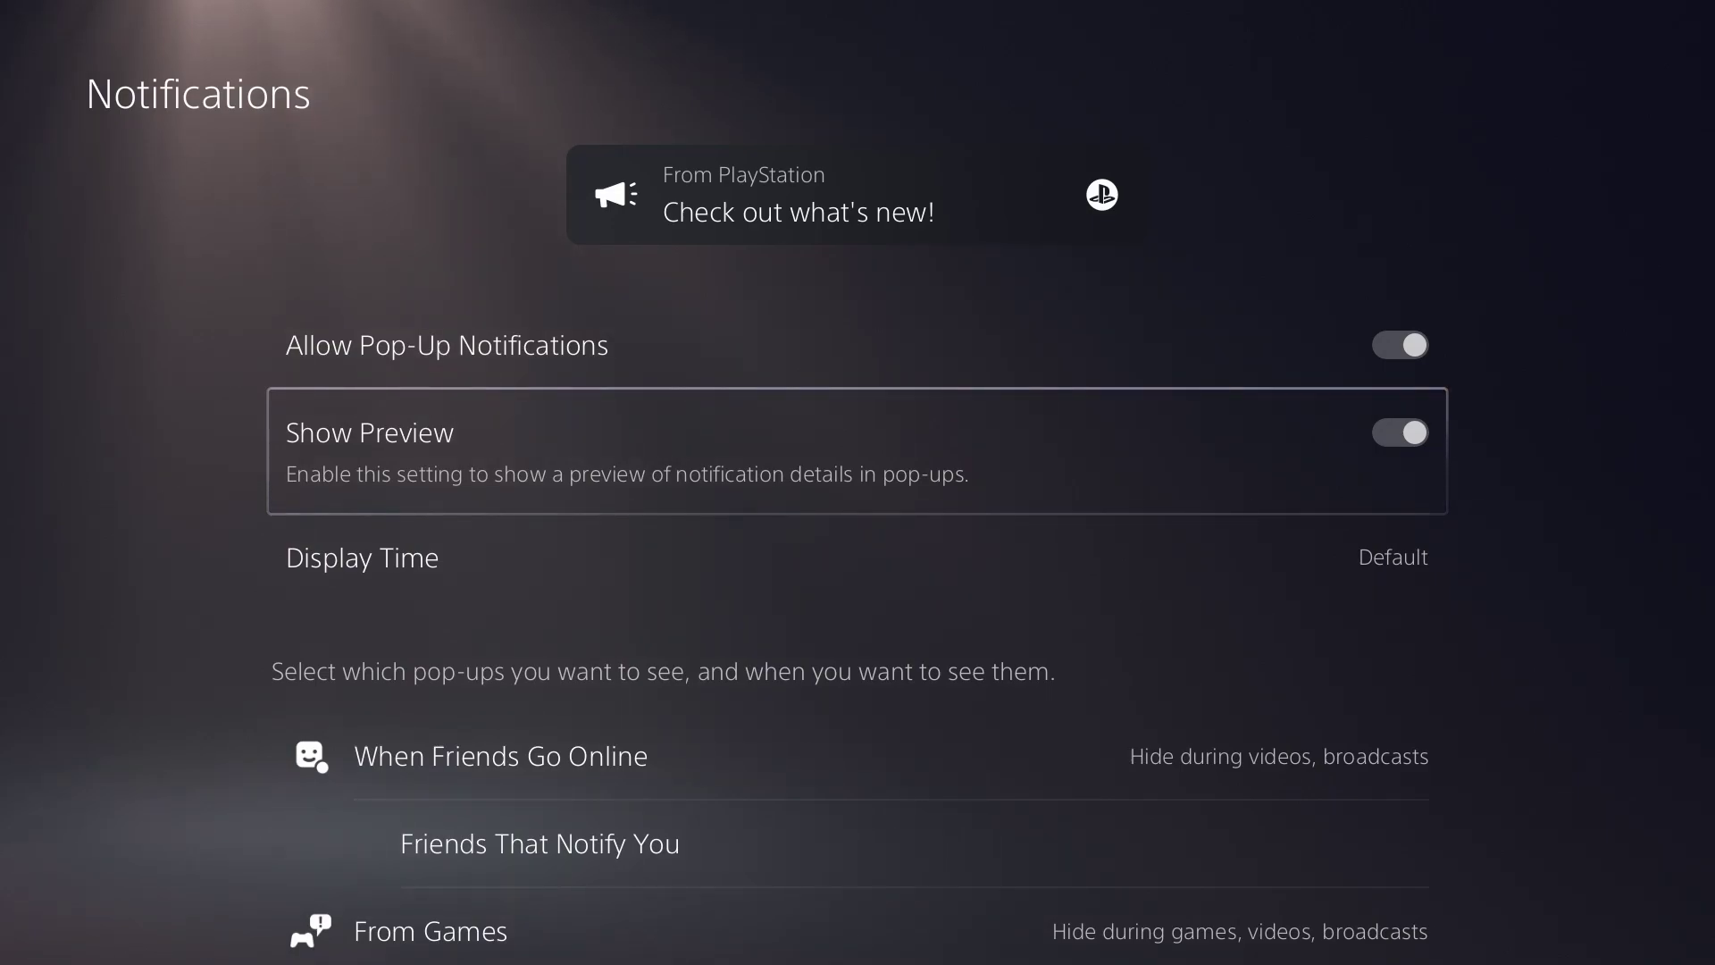
pyautogui.press('Return')
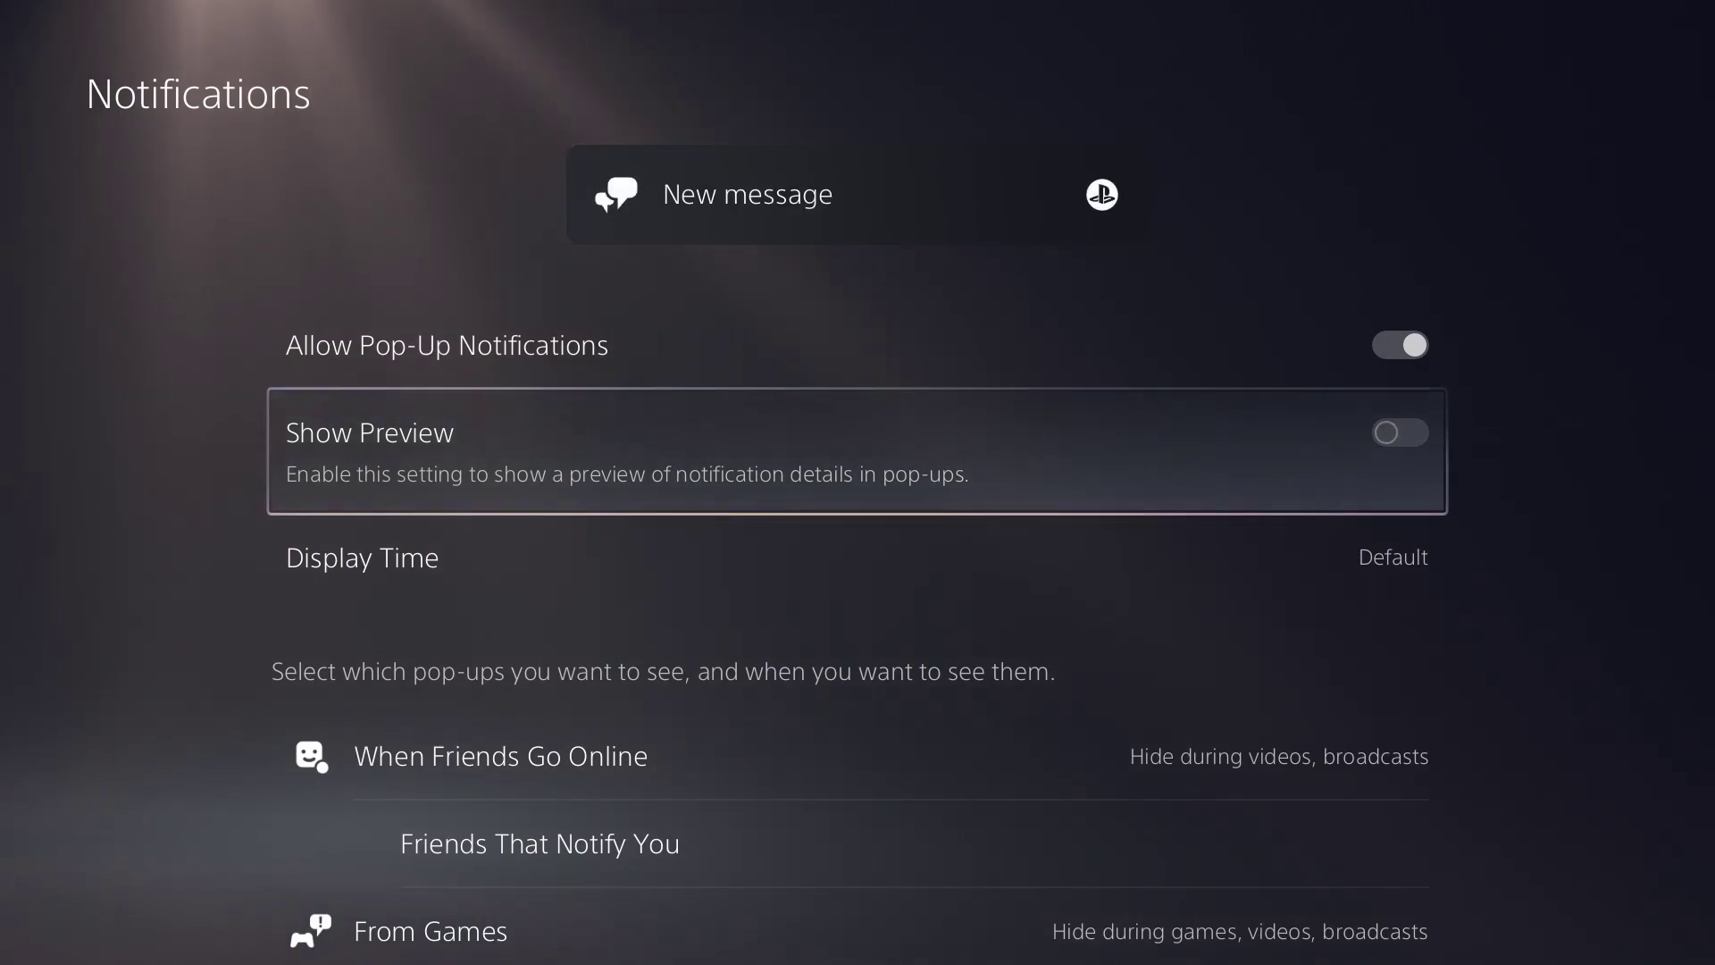
pyautogui.press('Return')
pyautogui.press('Down')
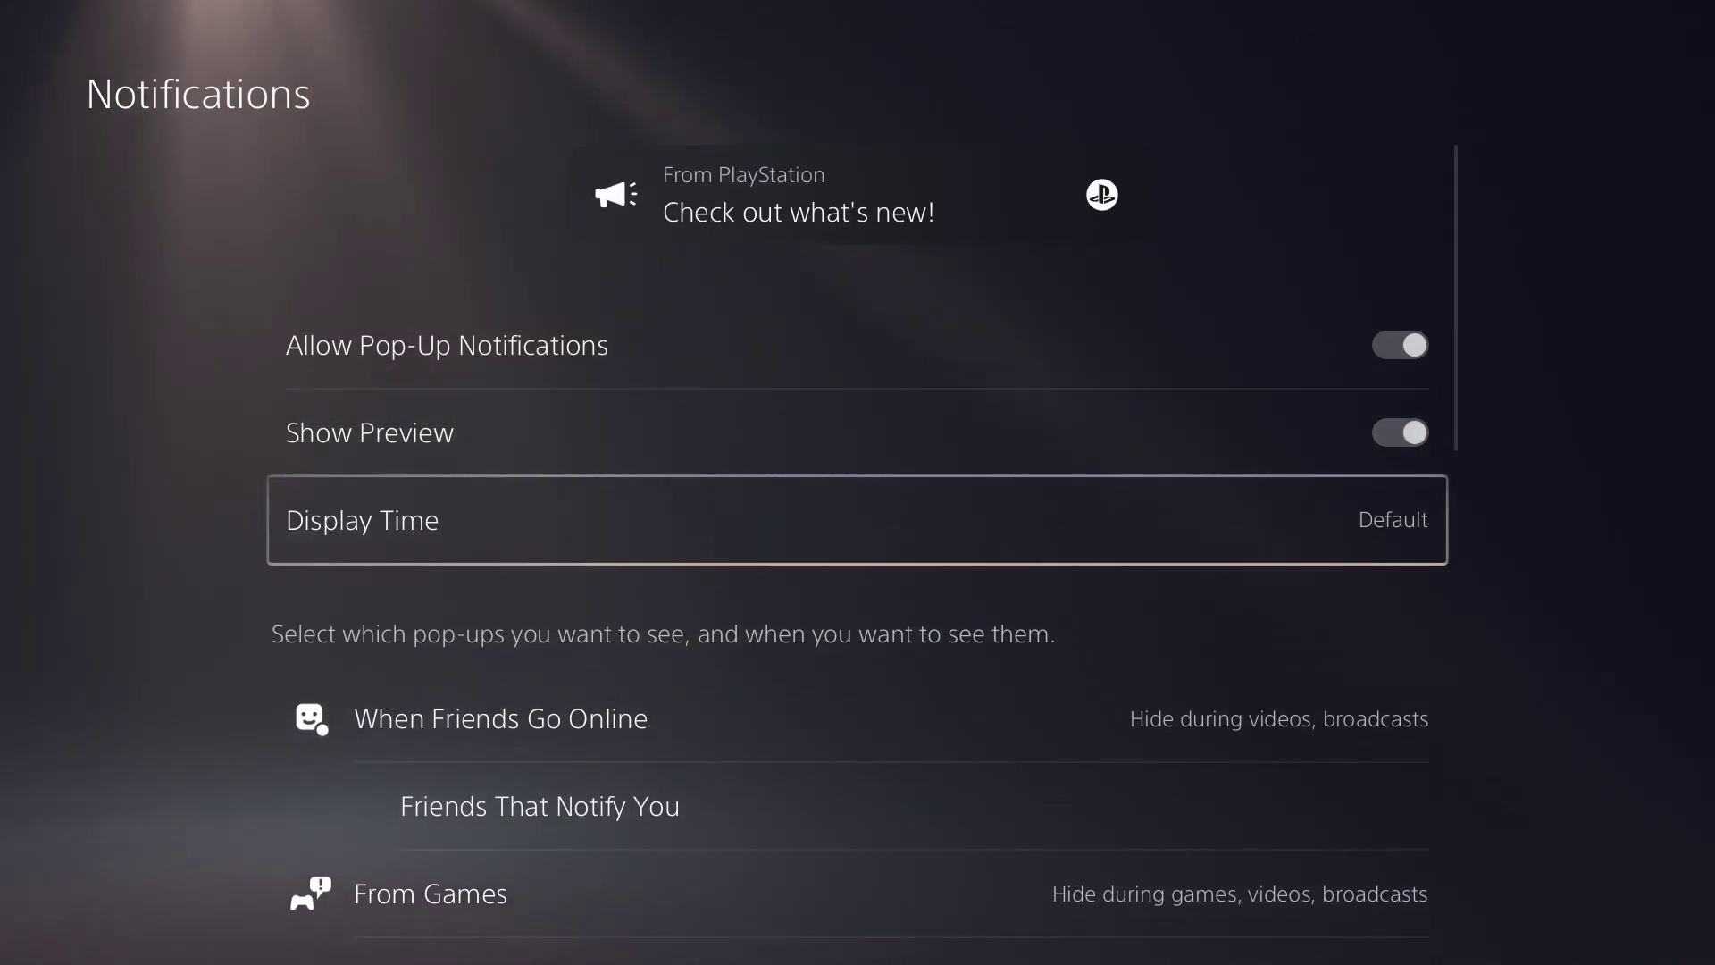
pyautogui.press('Down')
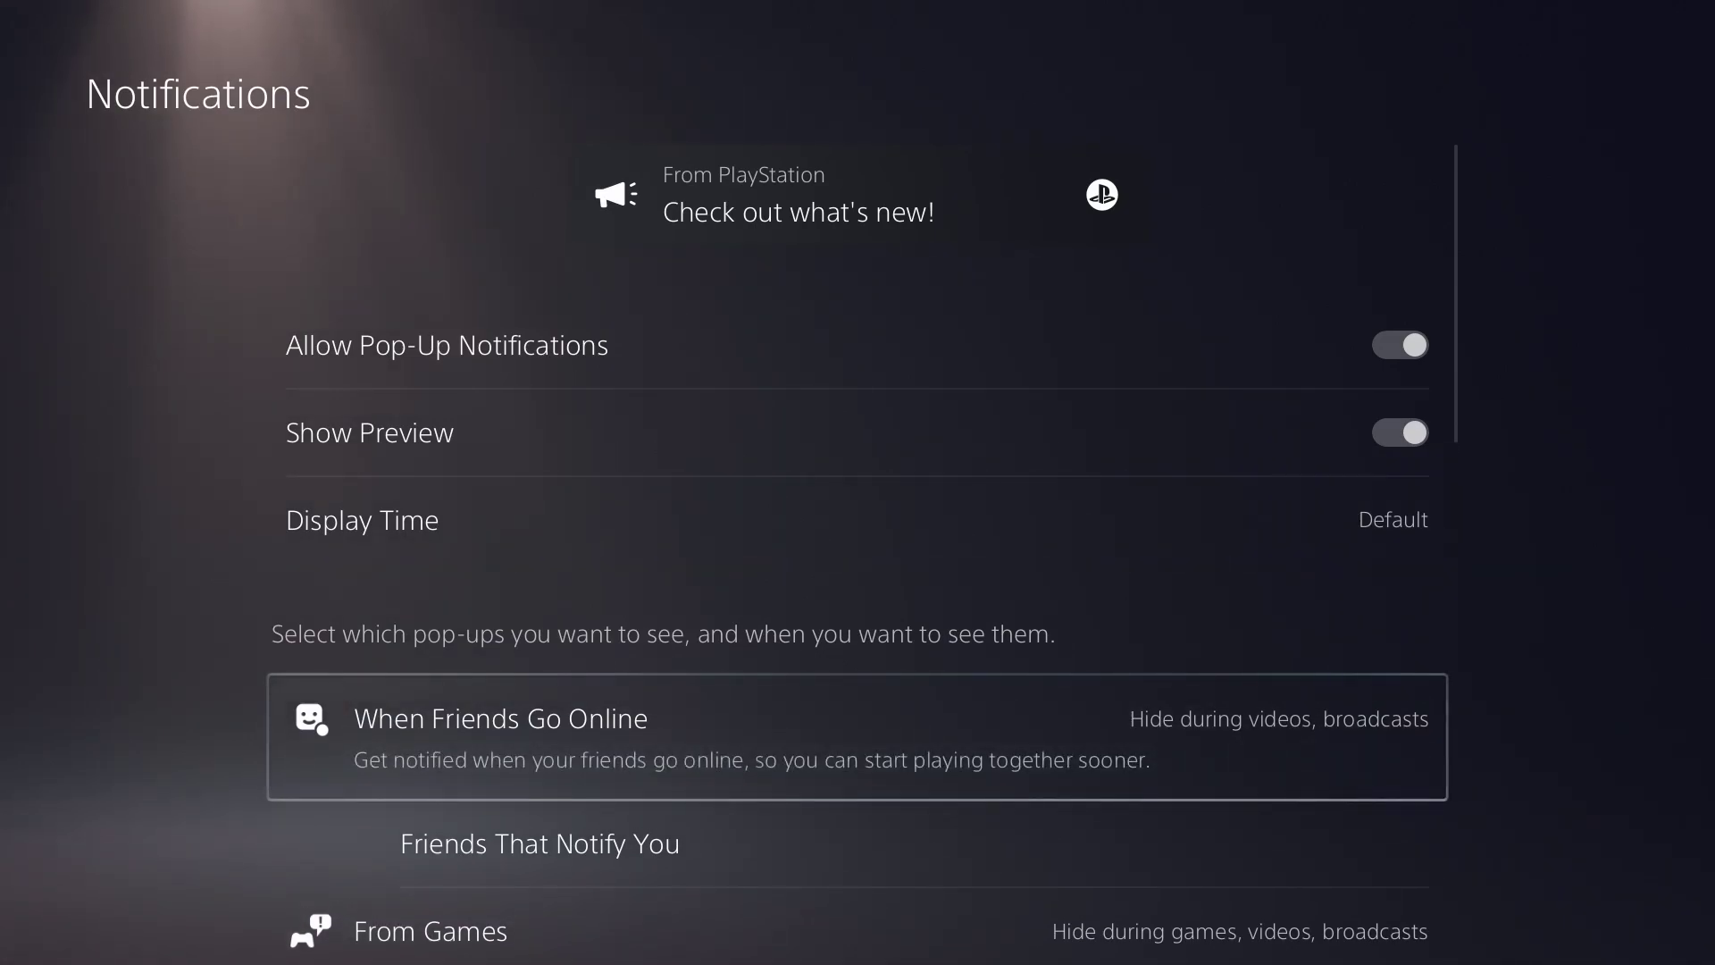
# Open the When Friends Go Online pop-up options, then close them again
pyautogui.press('Down')
pyautogui.press('Down')
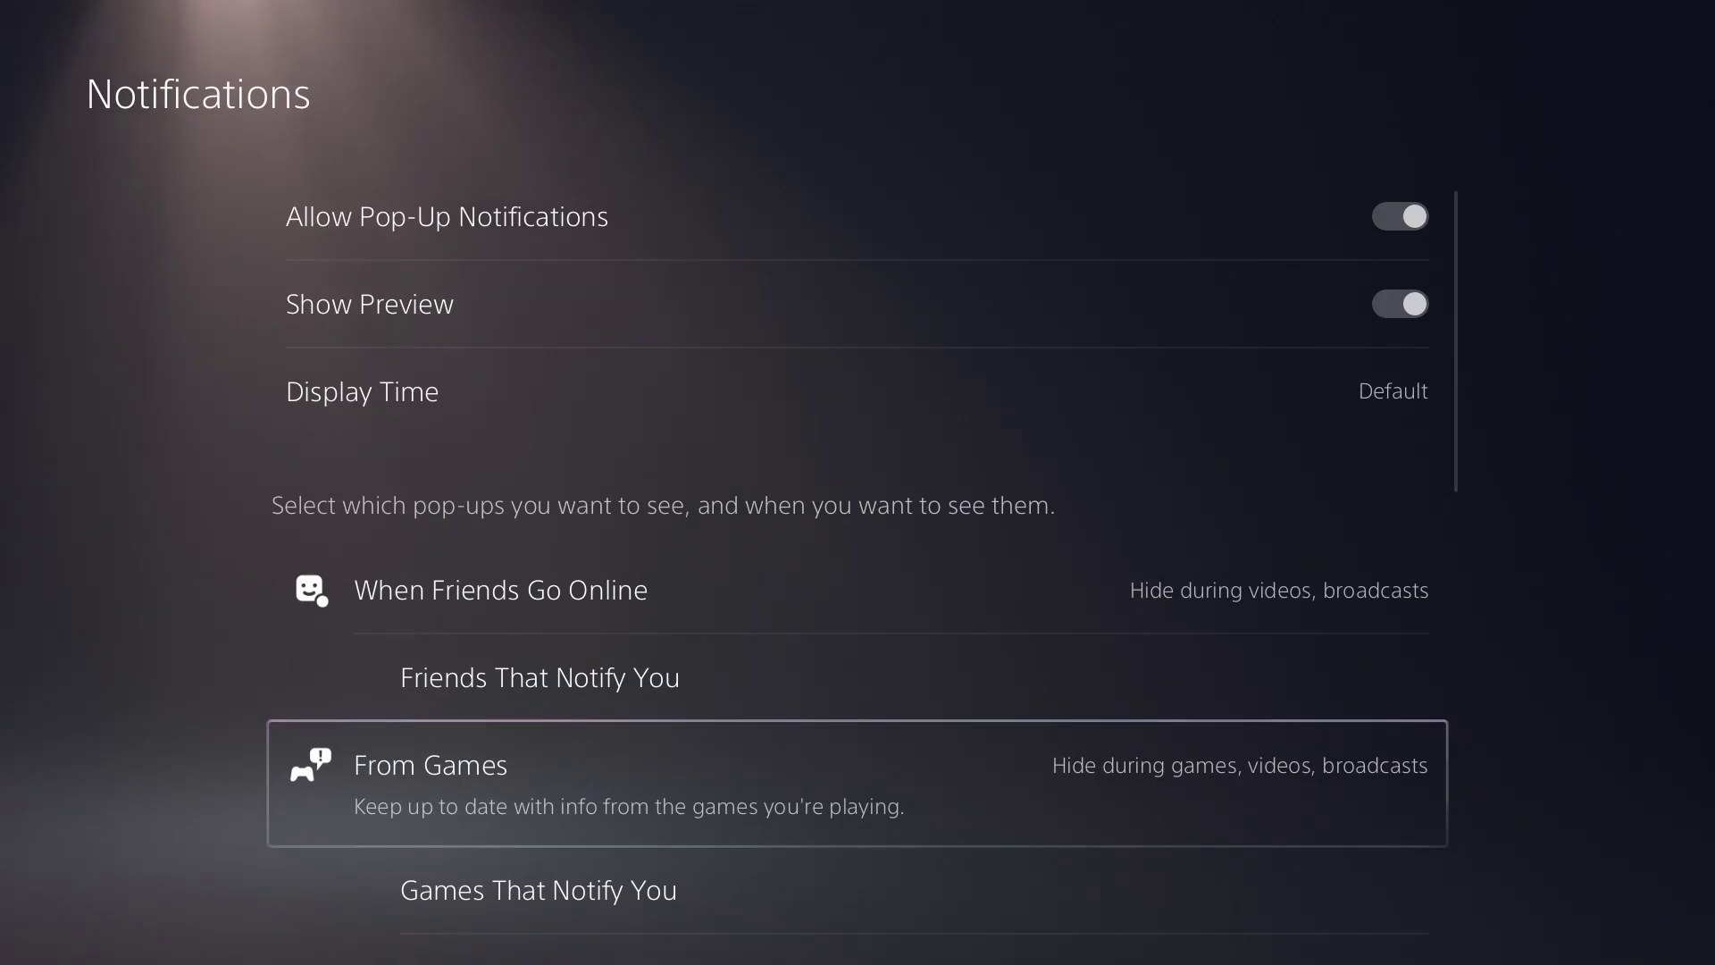
pyautogui.press('Up')
pyautogui.press('Up')
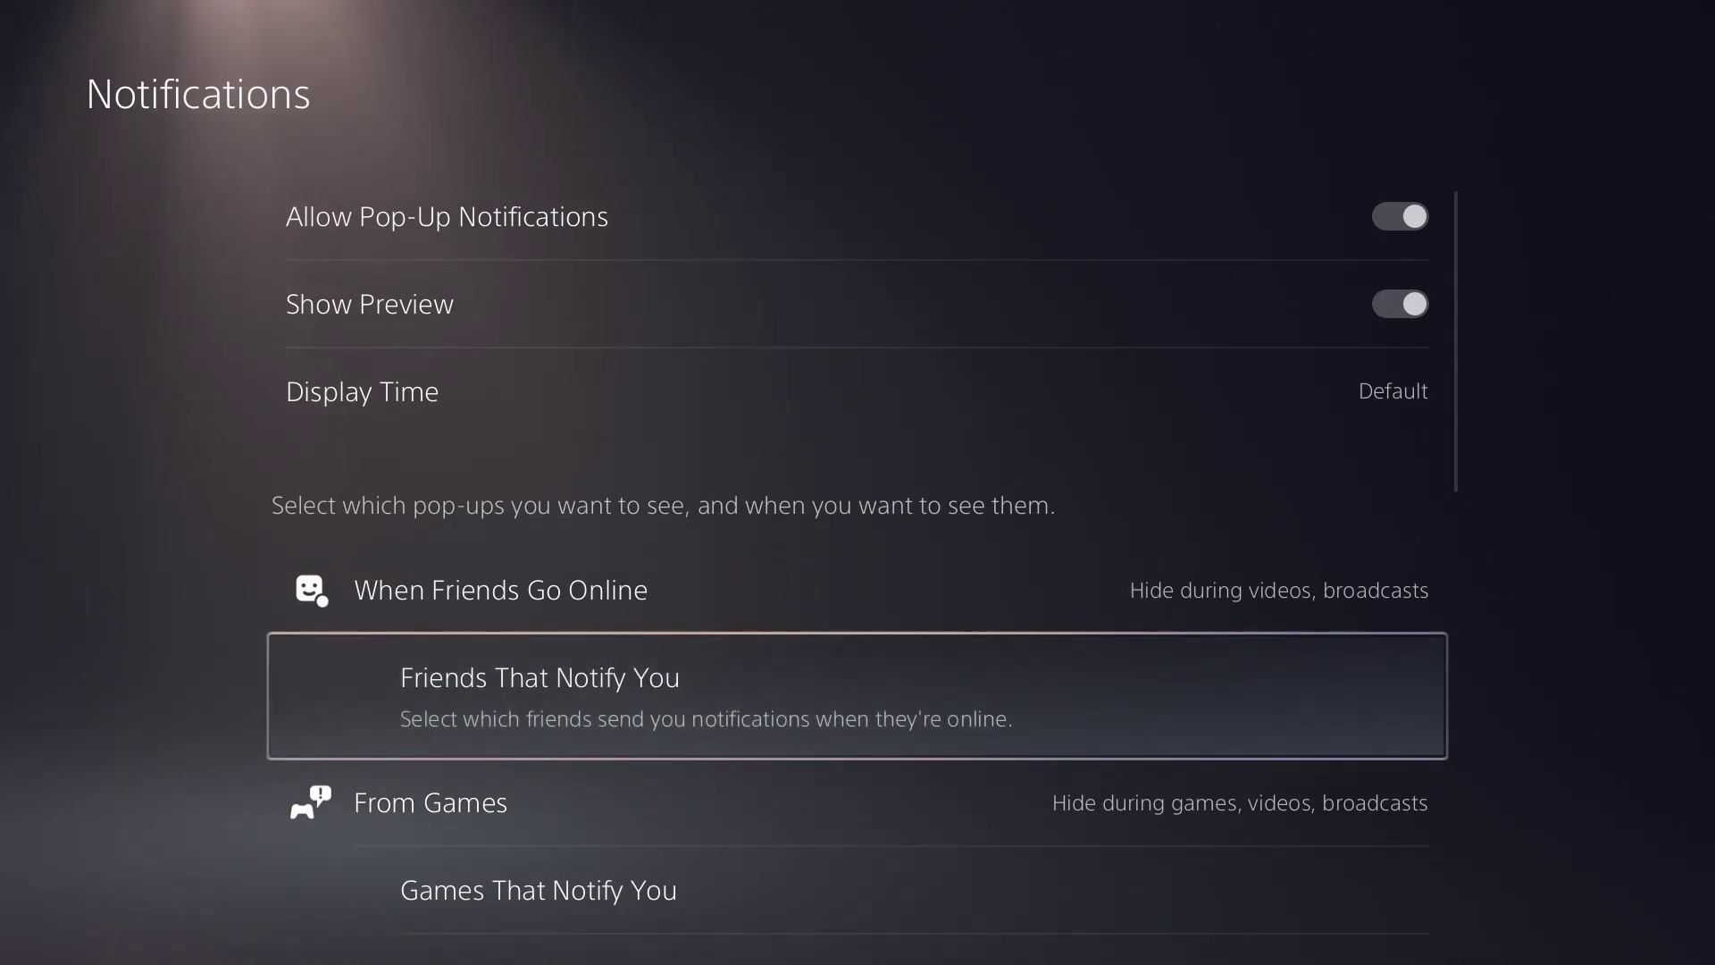
pyautogui.press('Return')
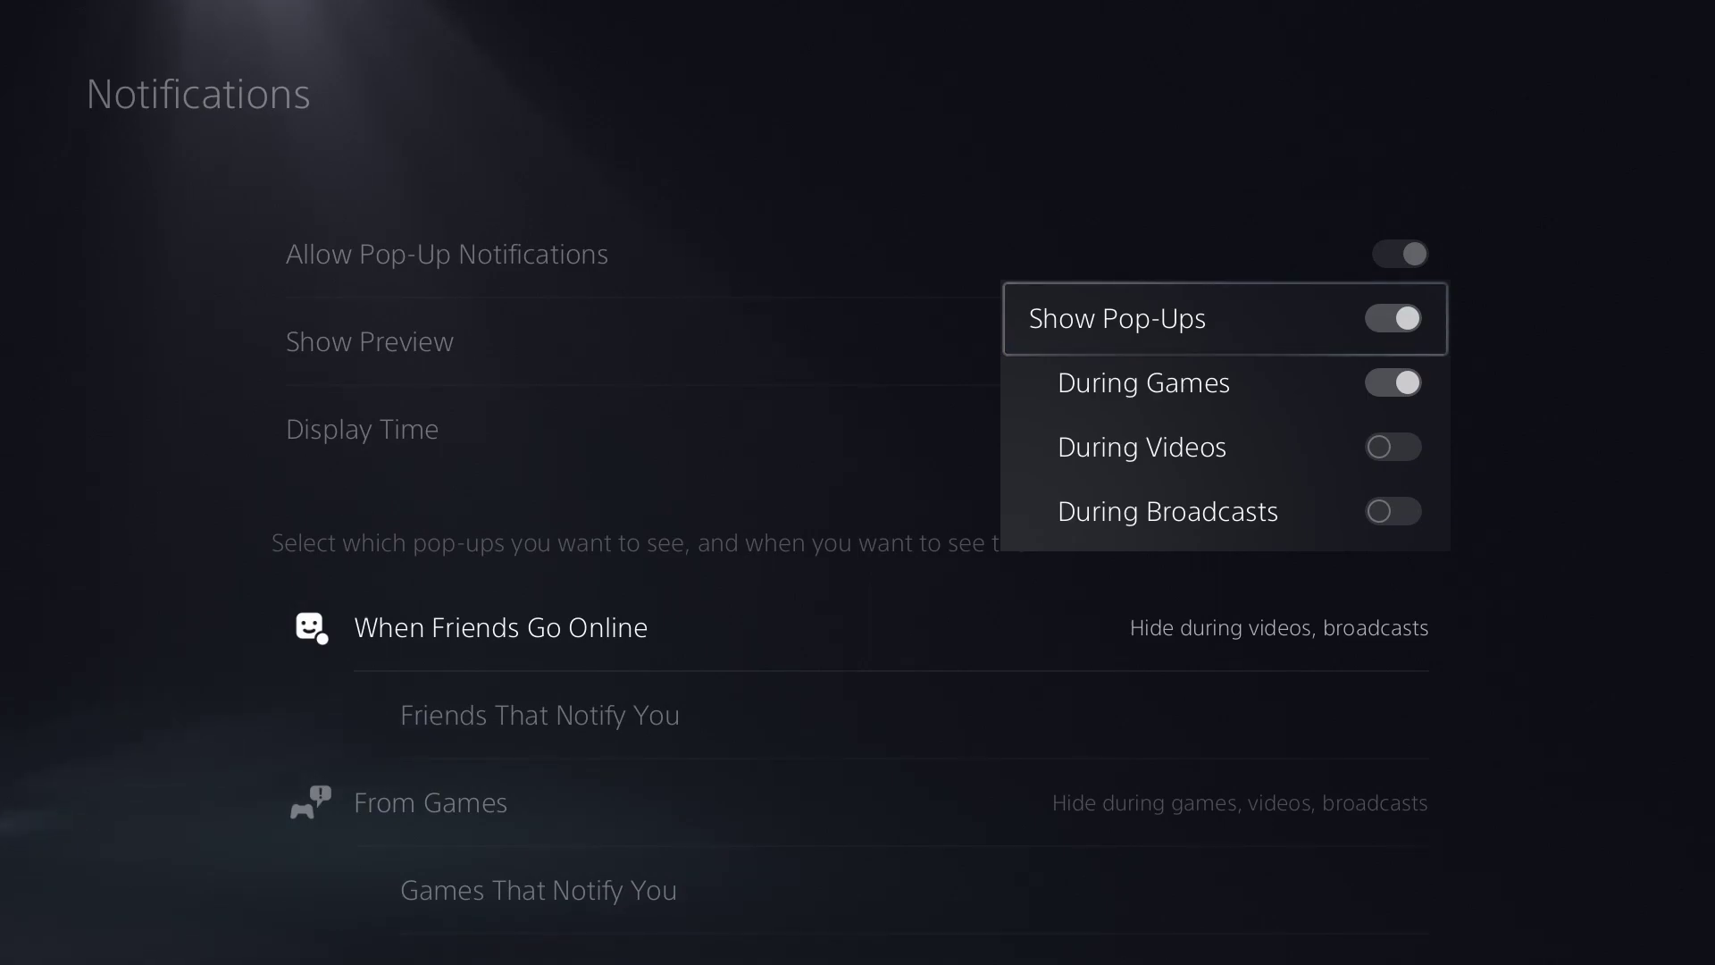
pyautogui.press('Escape')
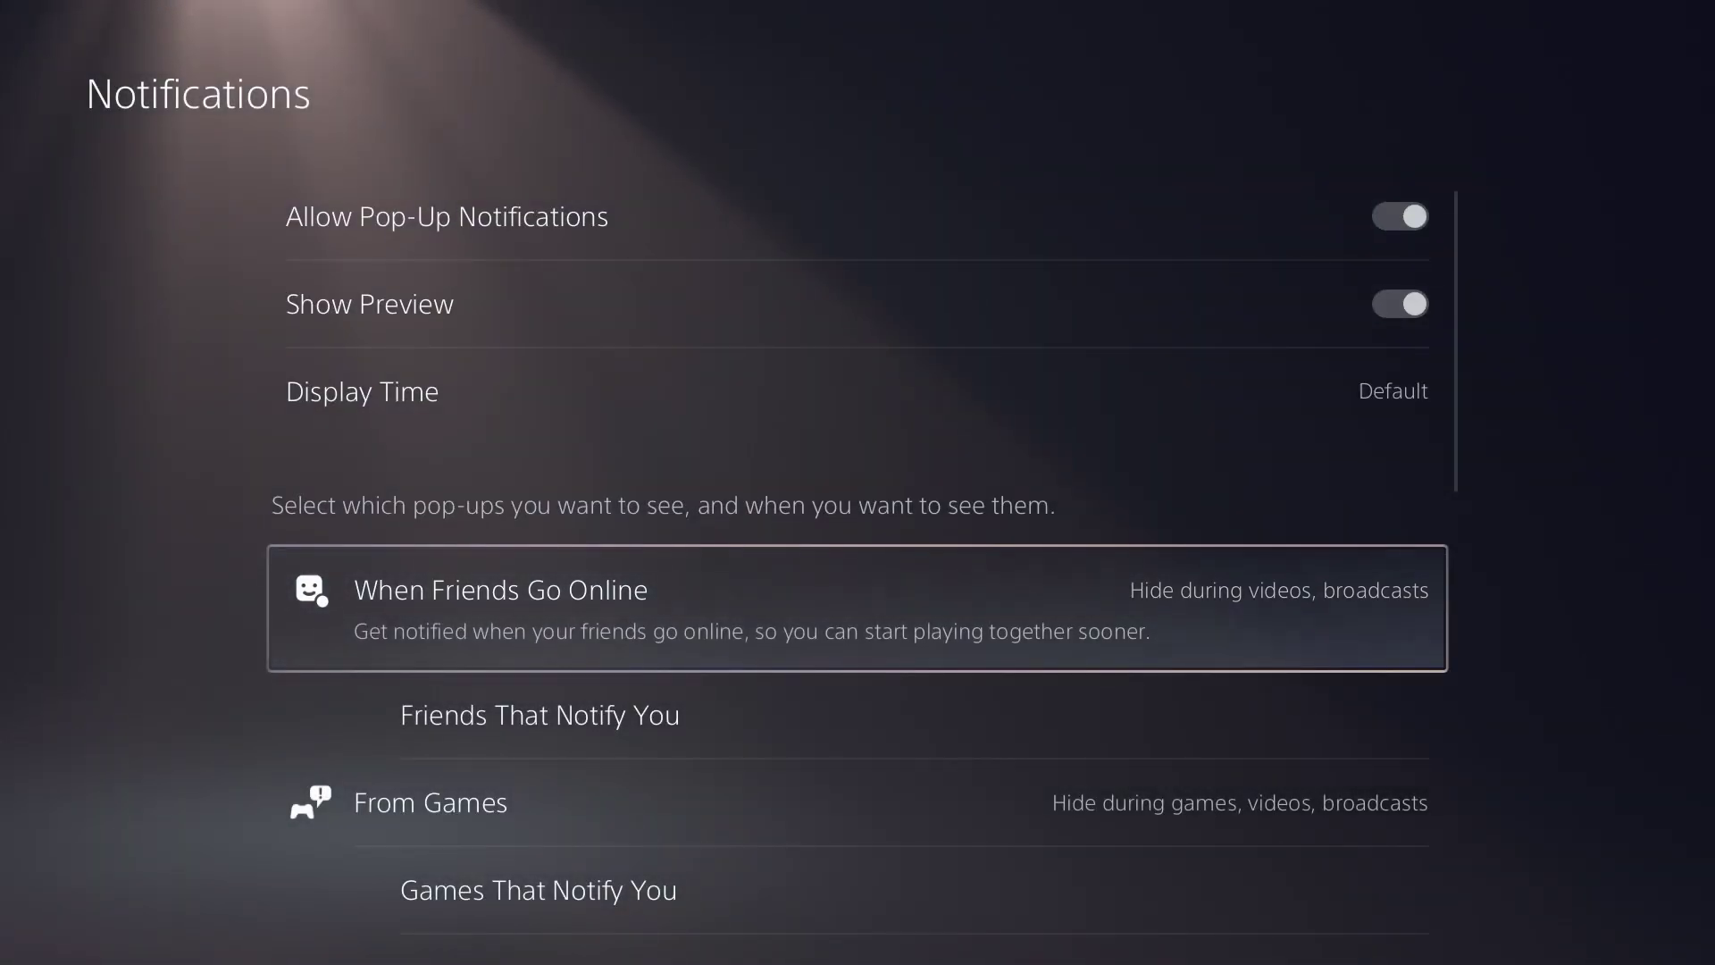
# Toggle When Friends Go Online Show Pop-Ups off and back on, then return to the categories
pyautogui.press('Return')
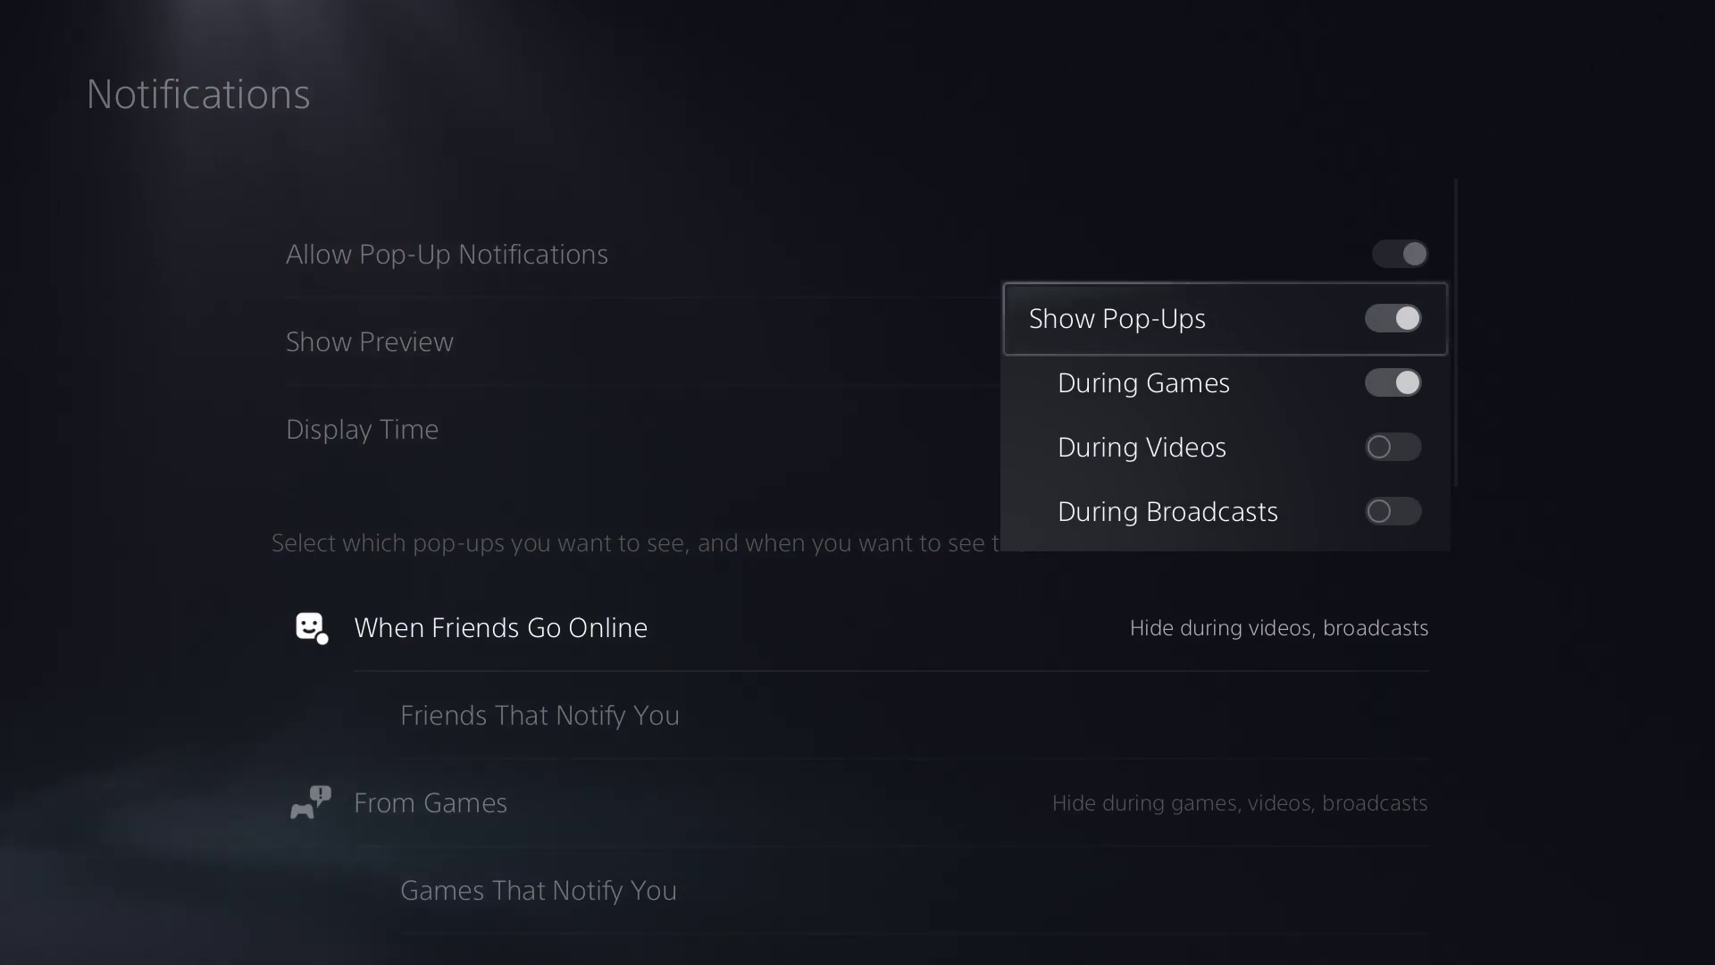
pyautogui.press('Return')
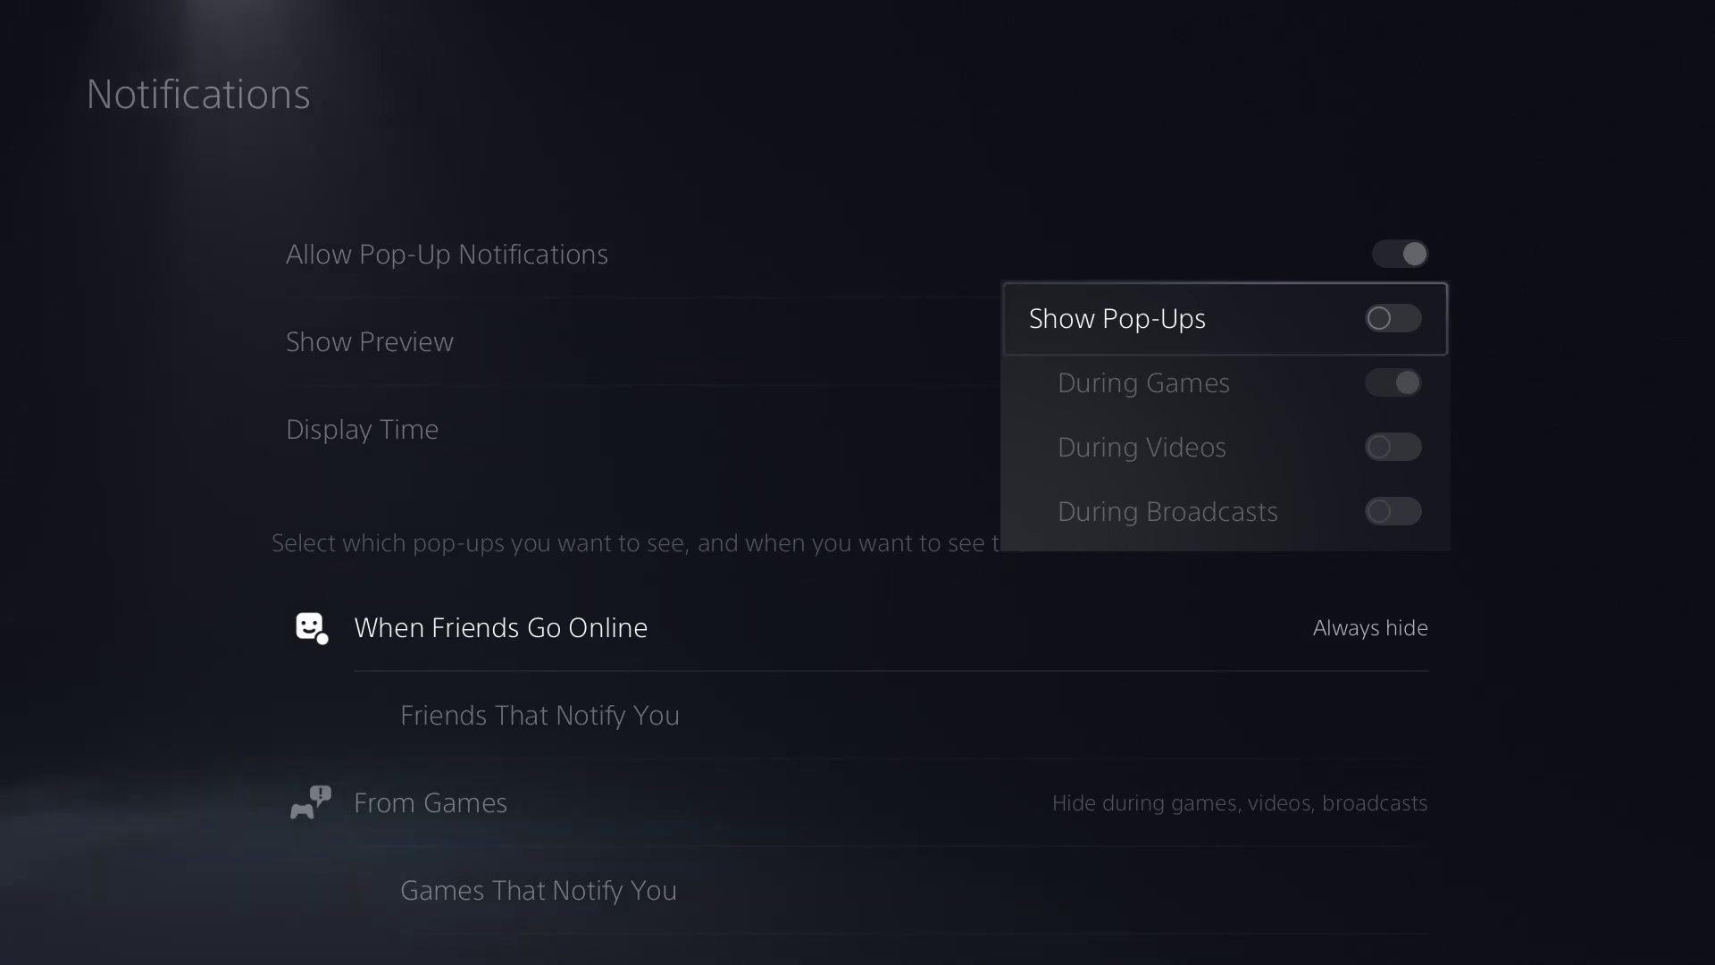
pyautogui.press('Return')
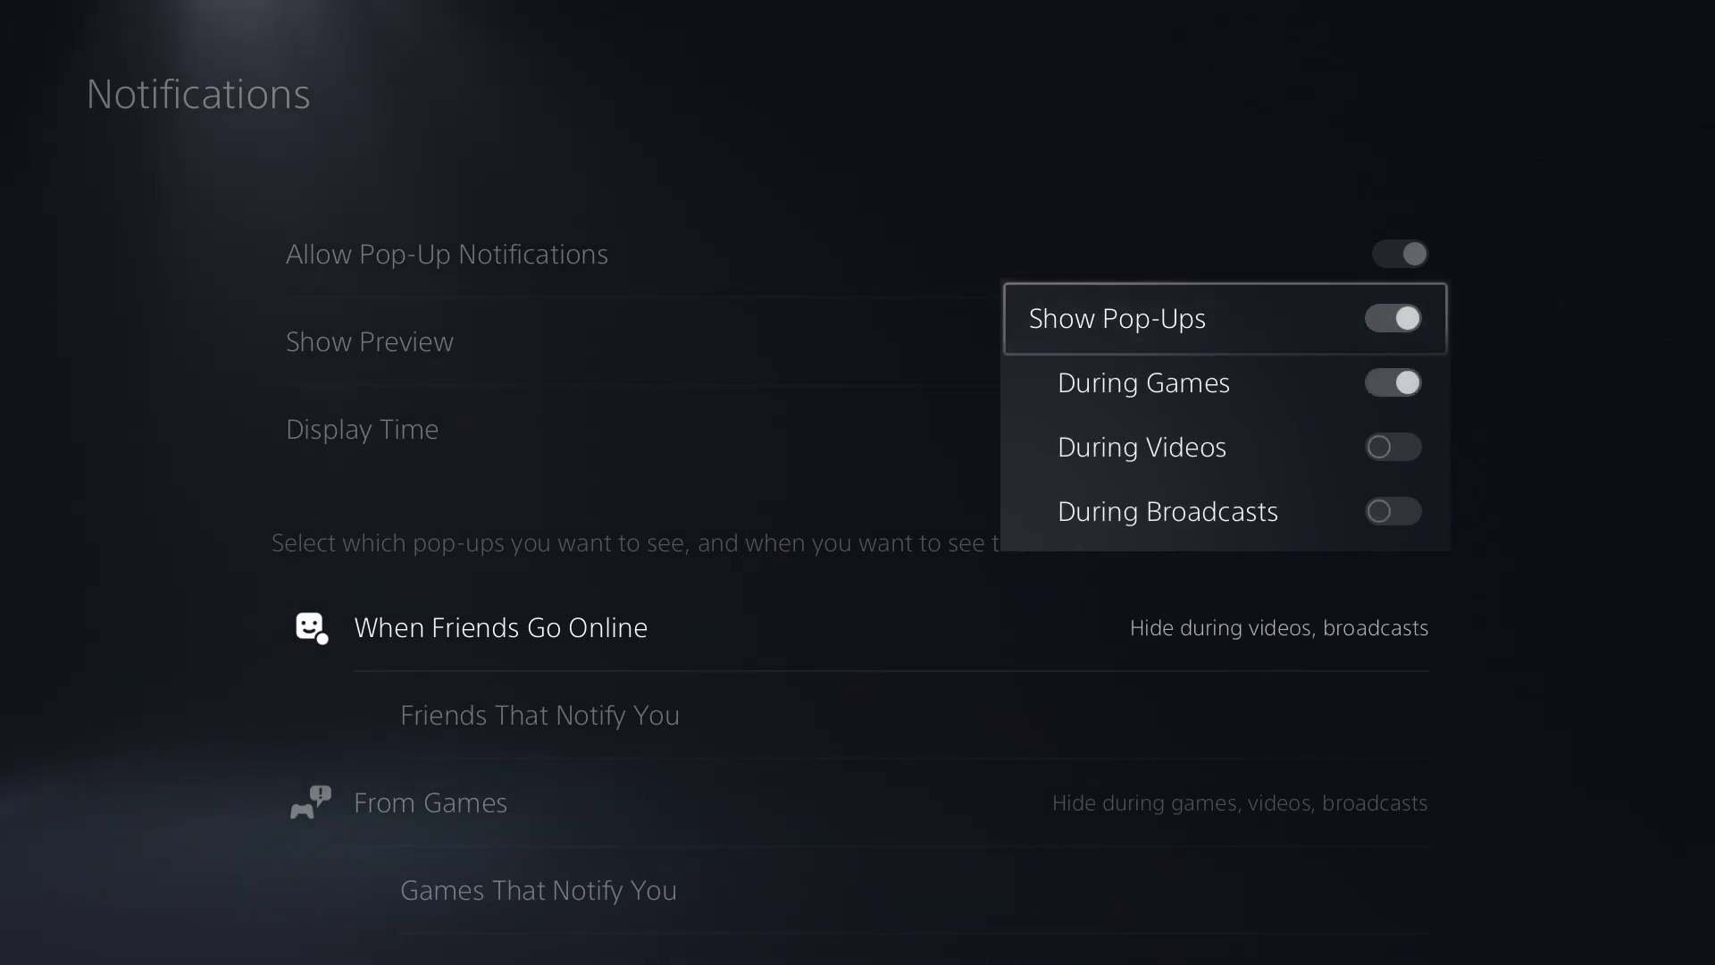
pyautogui.press('Down')
pyautogui.press('Down')
pyautogui.press('Down')
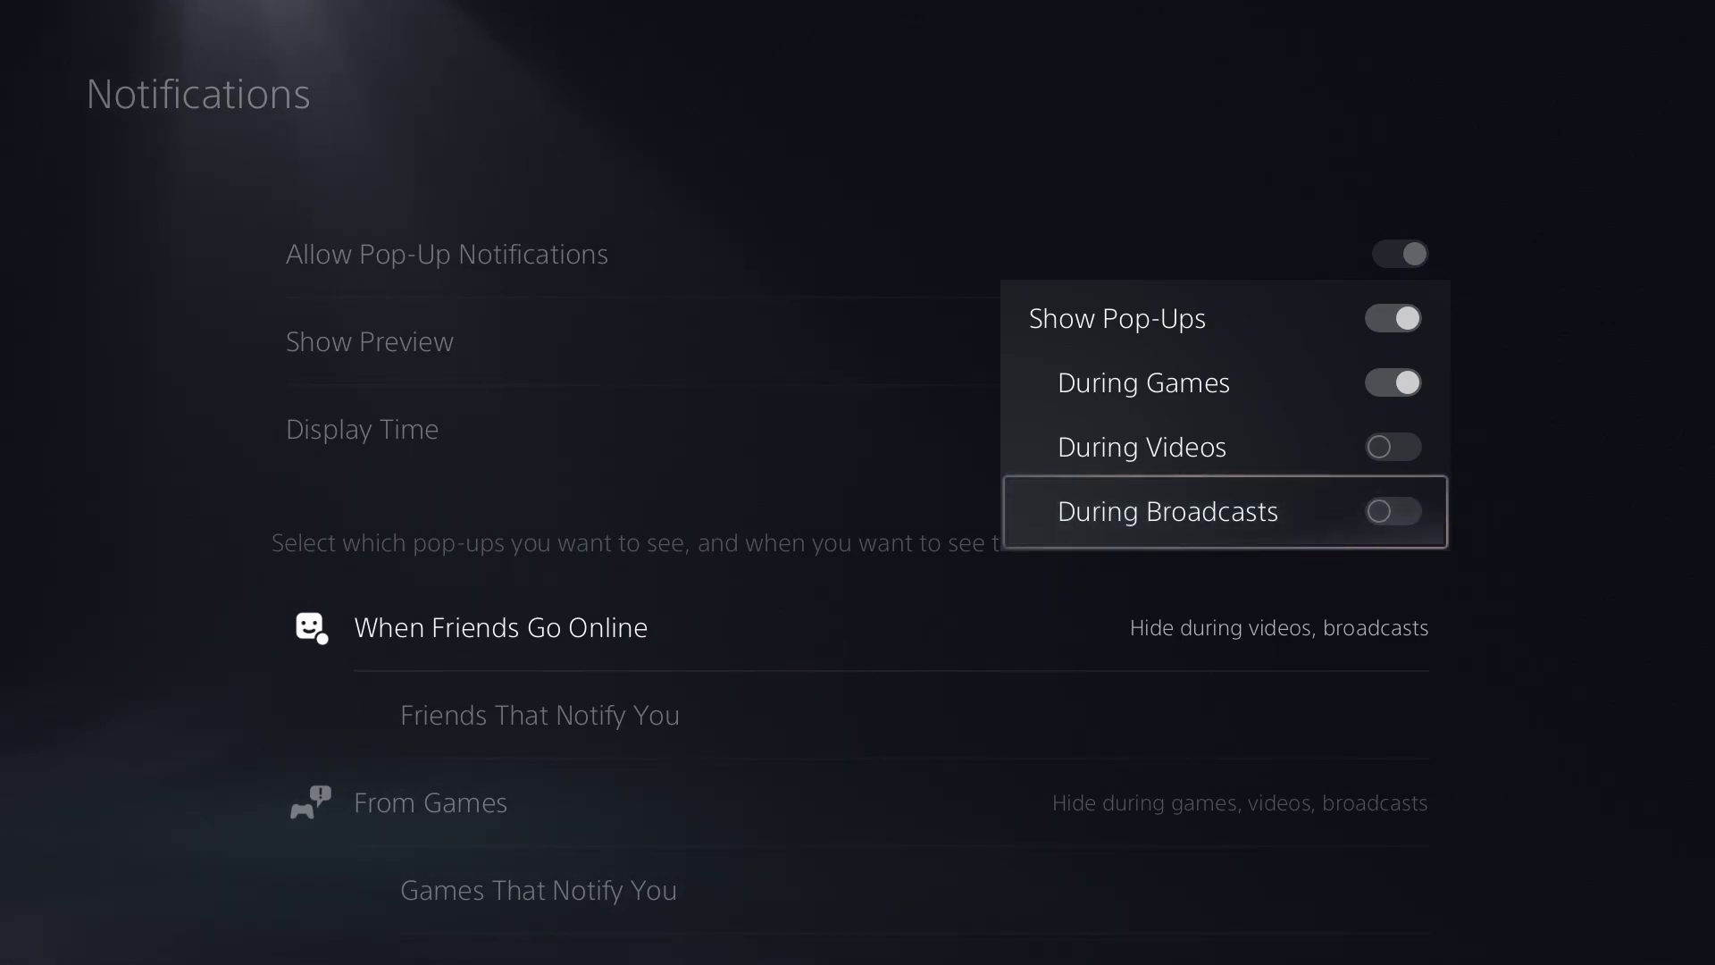
pyautogui.press('Up')
pyautogui.press('Up')
pyautogui.press('Up')
pyautogui.press('Escape')
pyautogui.press('Down')
pyautogui.press('Down')
pyautogui.press('Down')
pyautogui.press('Up')
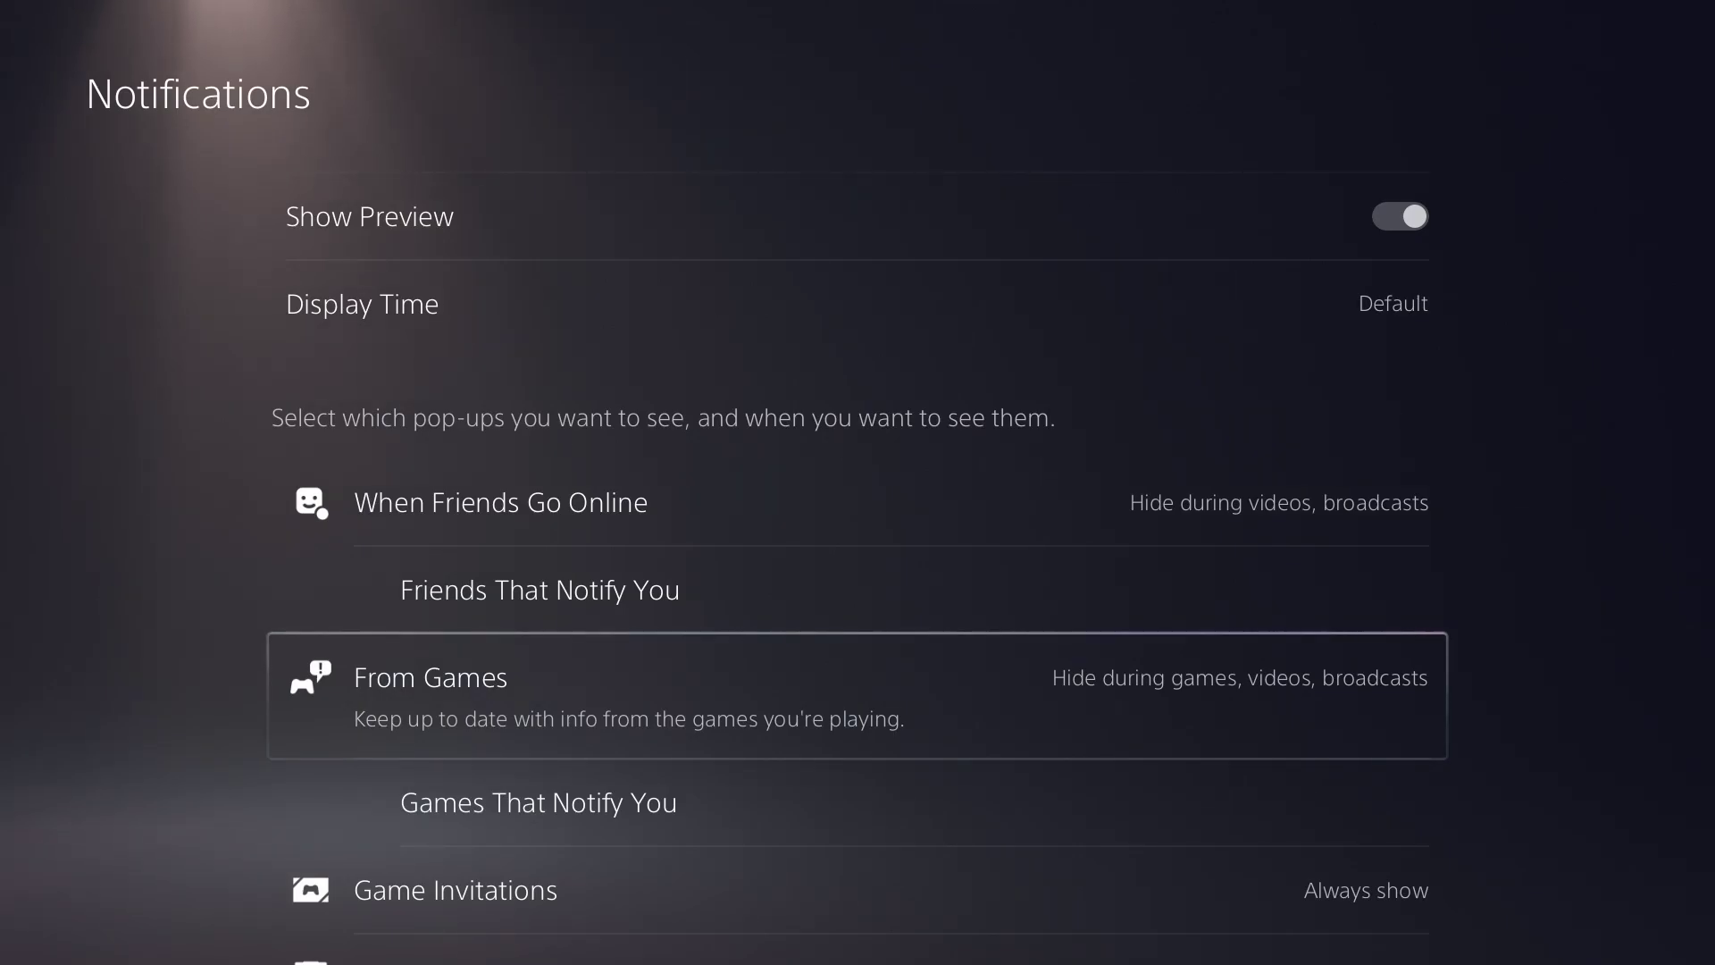
# Set pop-ups for From Games and Game Invitations to Always hide
pyautogui.press('Return')
pyautogui.press('Return')
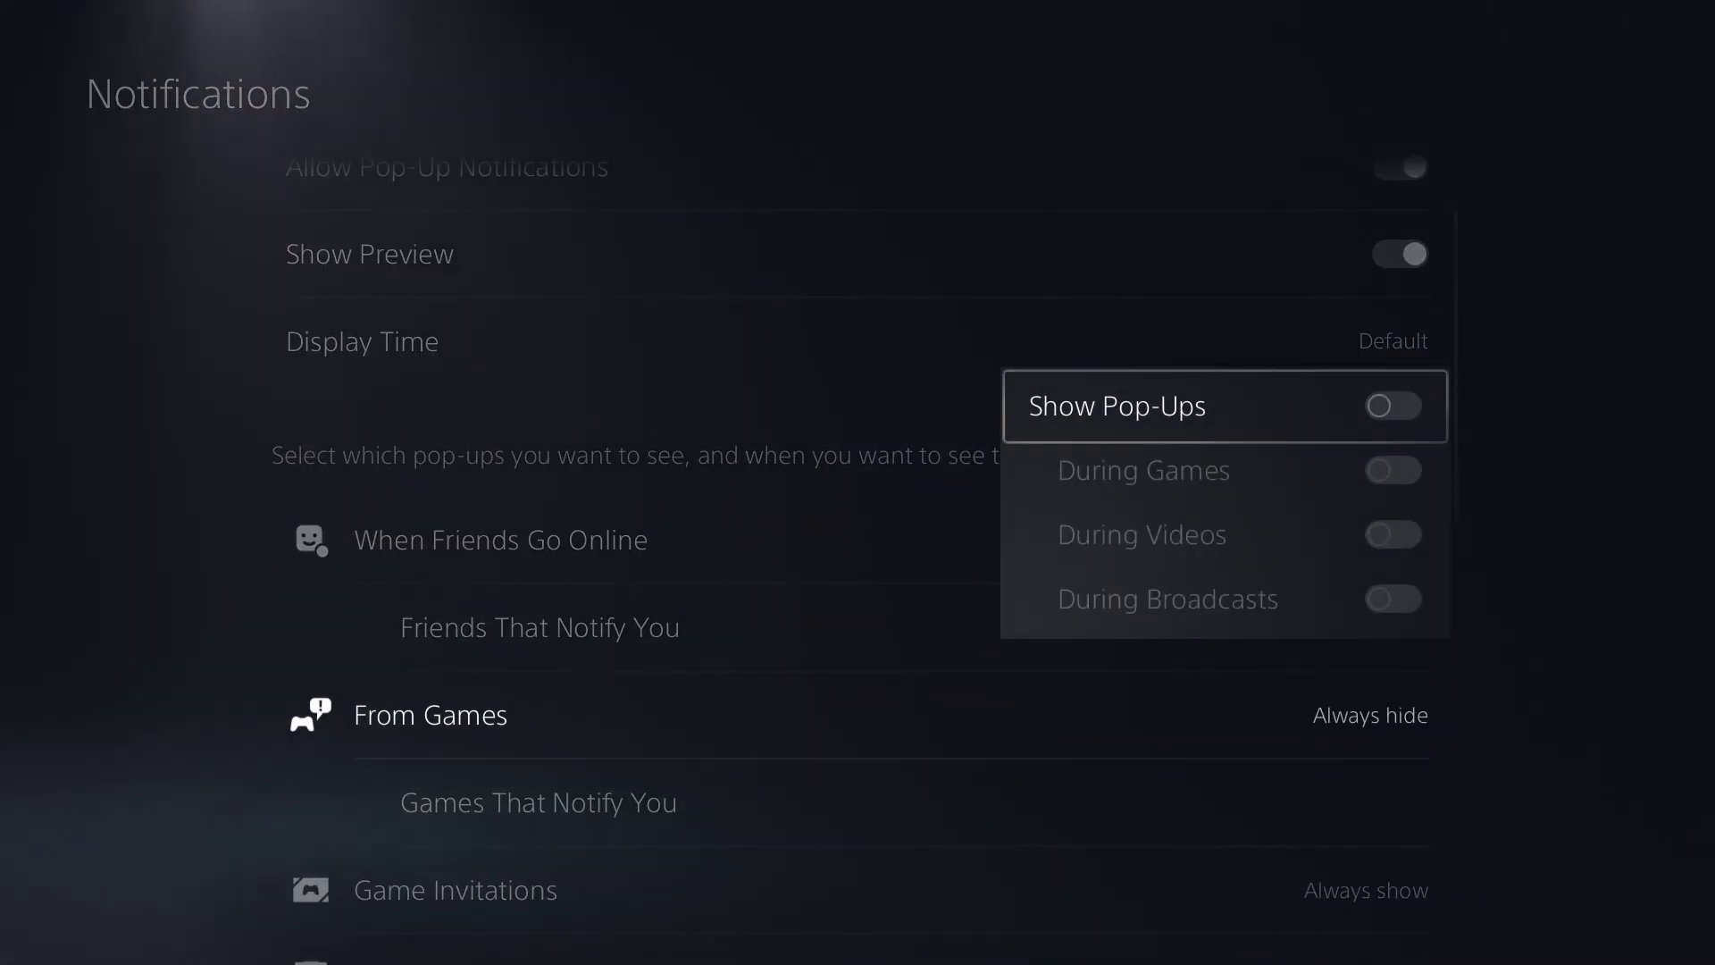
pyautogui.press('Escape')
pyautogui.press('Down')
pyautogui.press('Down')
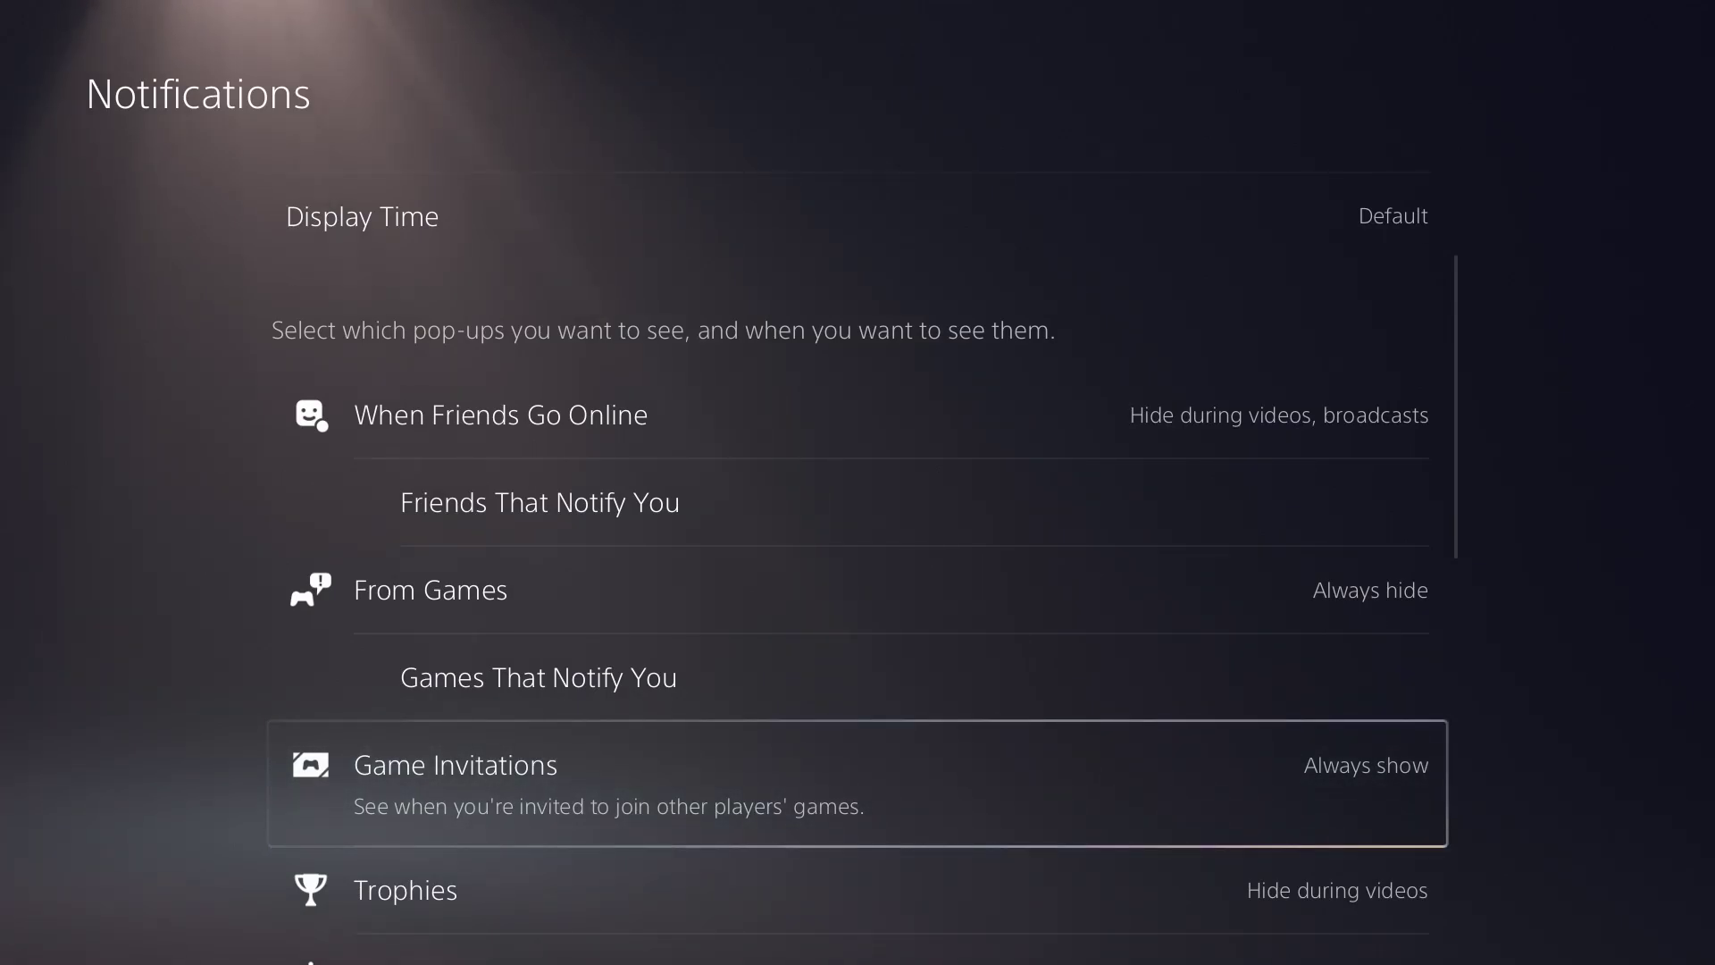
pyautogui.press('Return')
pyautogui.press('Return')
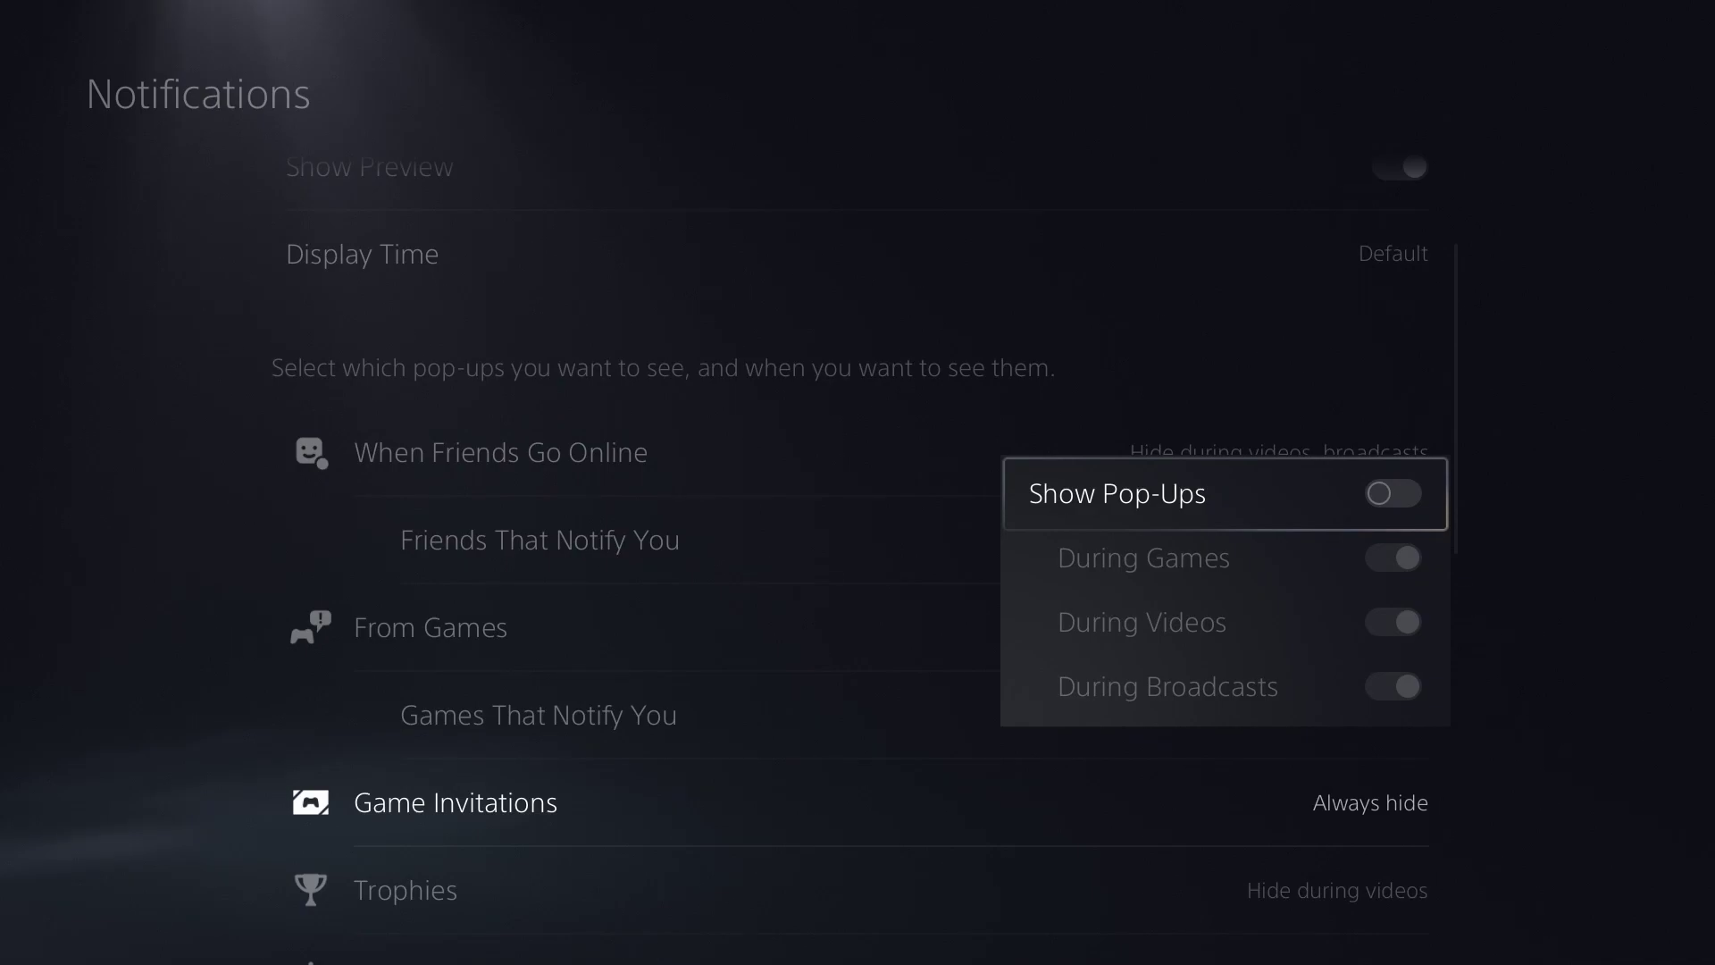
pyautogui.press('Escape')
# Move past Trophies and open the Activity Challenges pop-up options
pyautogui.press('Down')
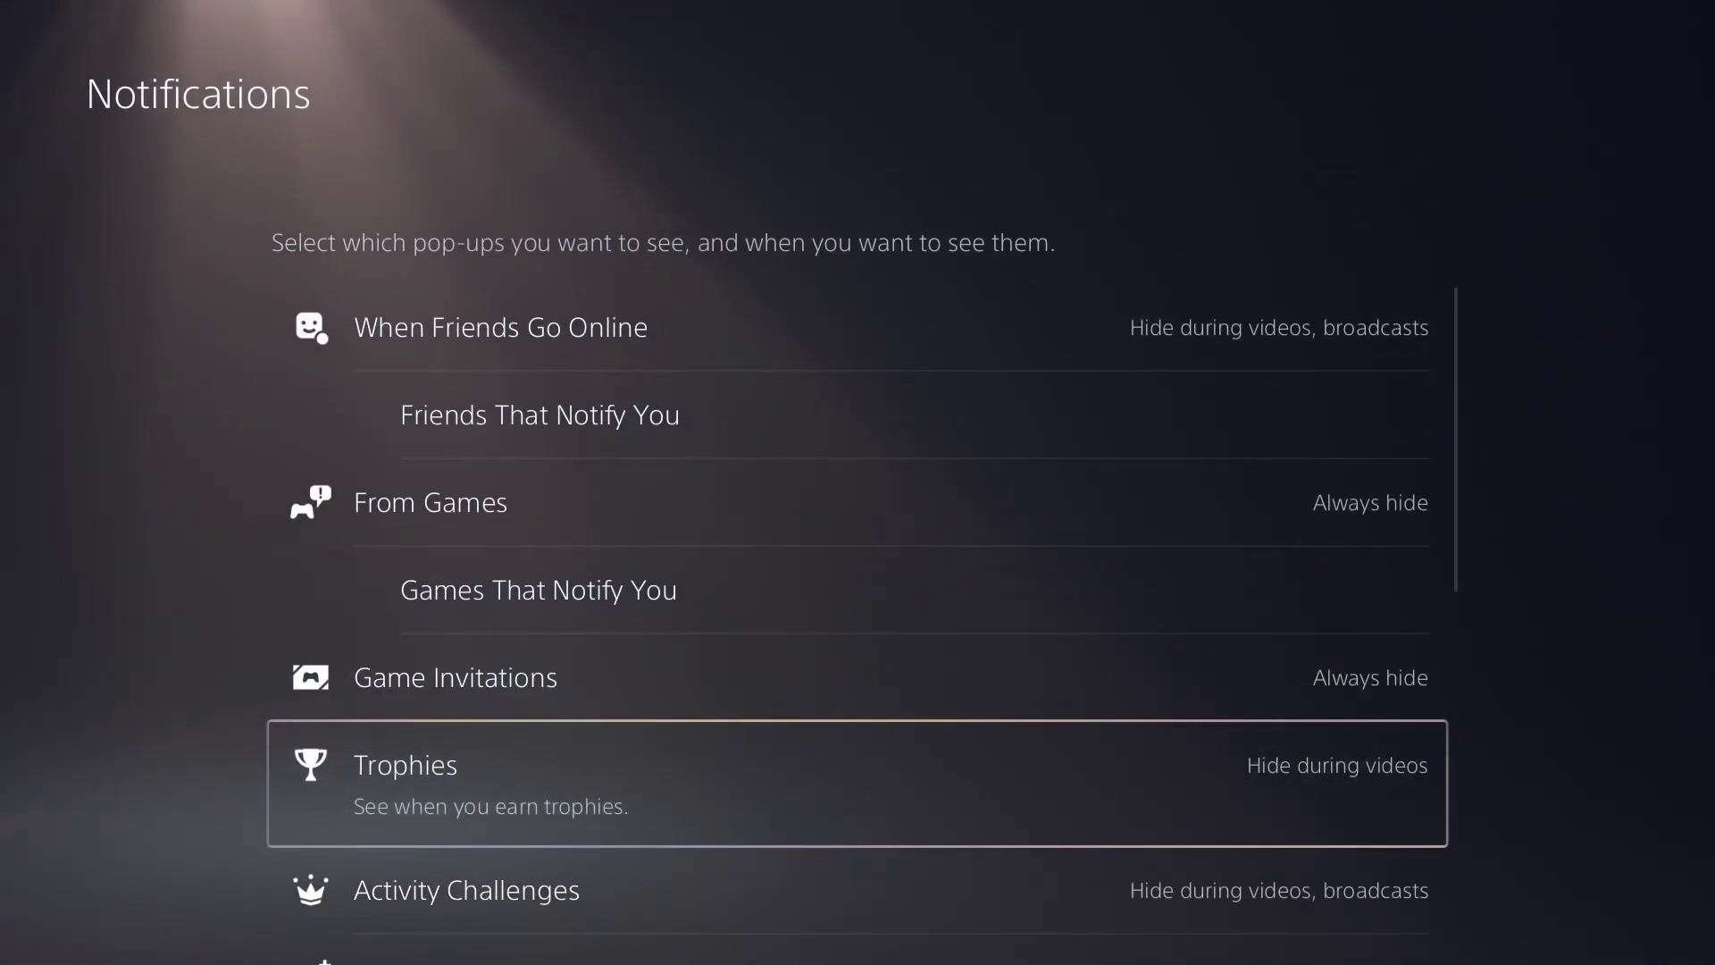
pyautogui.press('Down')
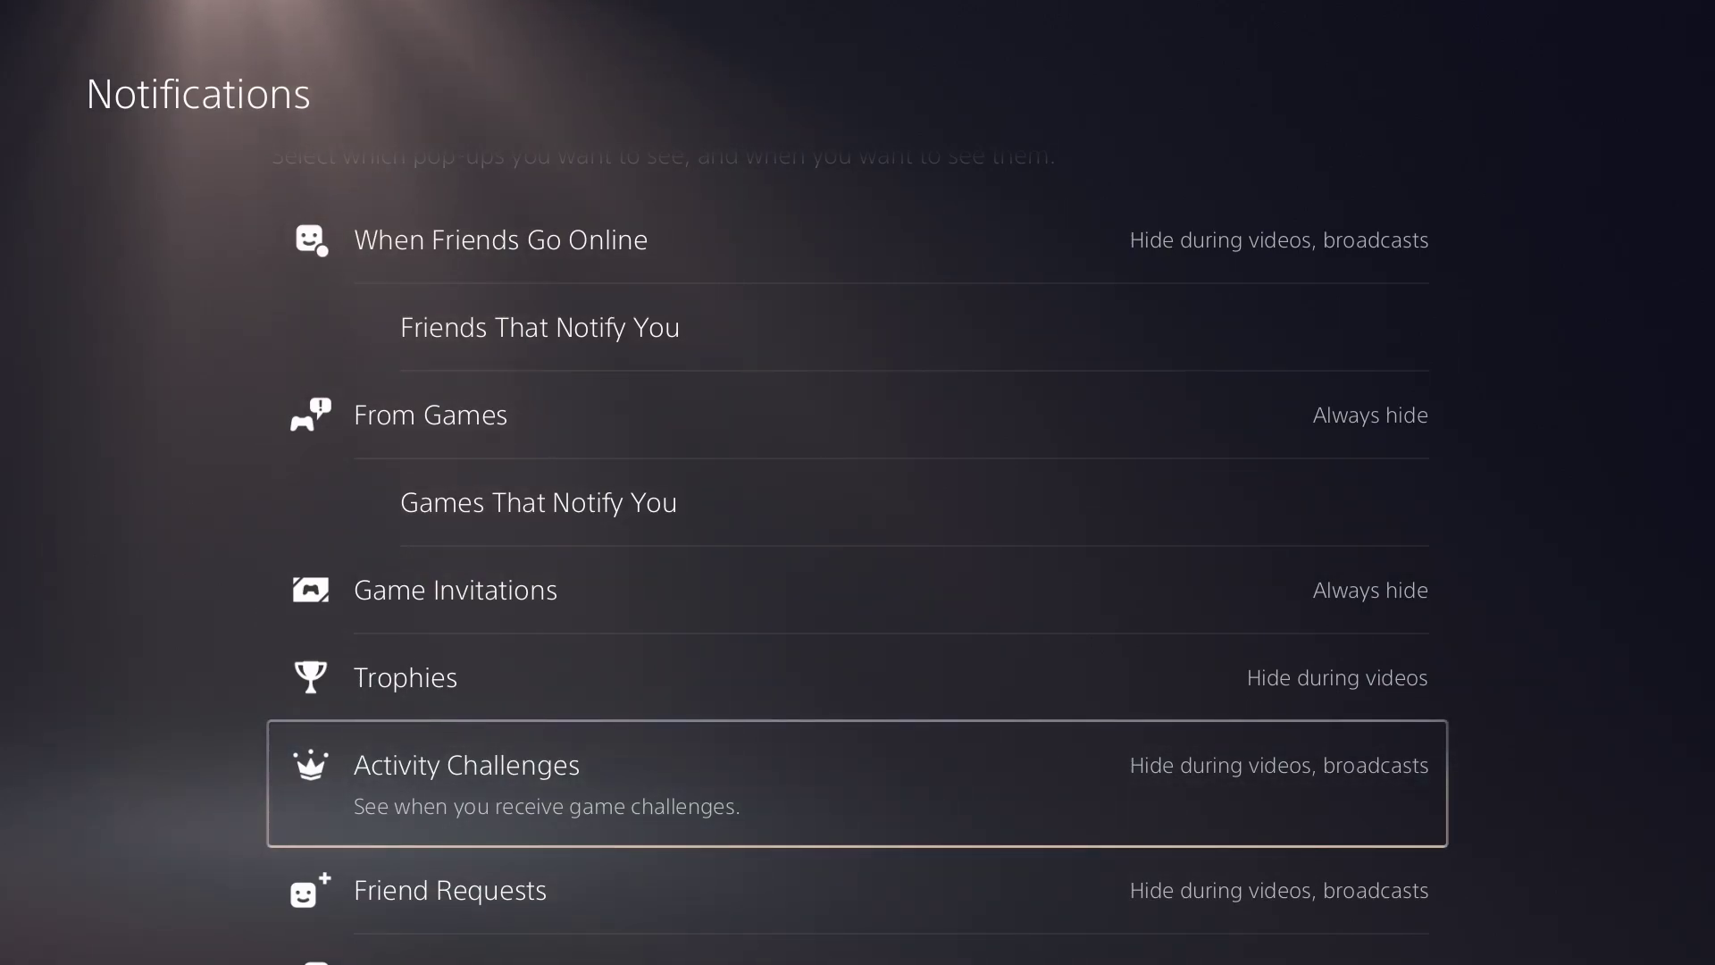
pyautogui.press('Return')
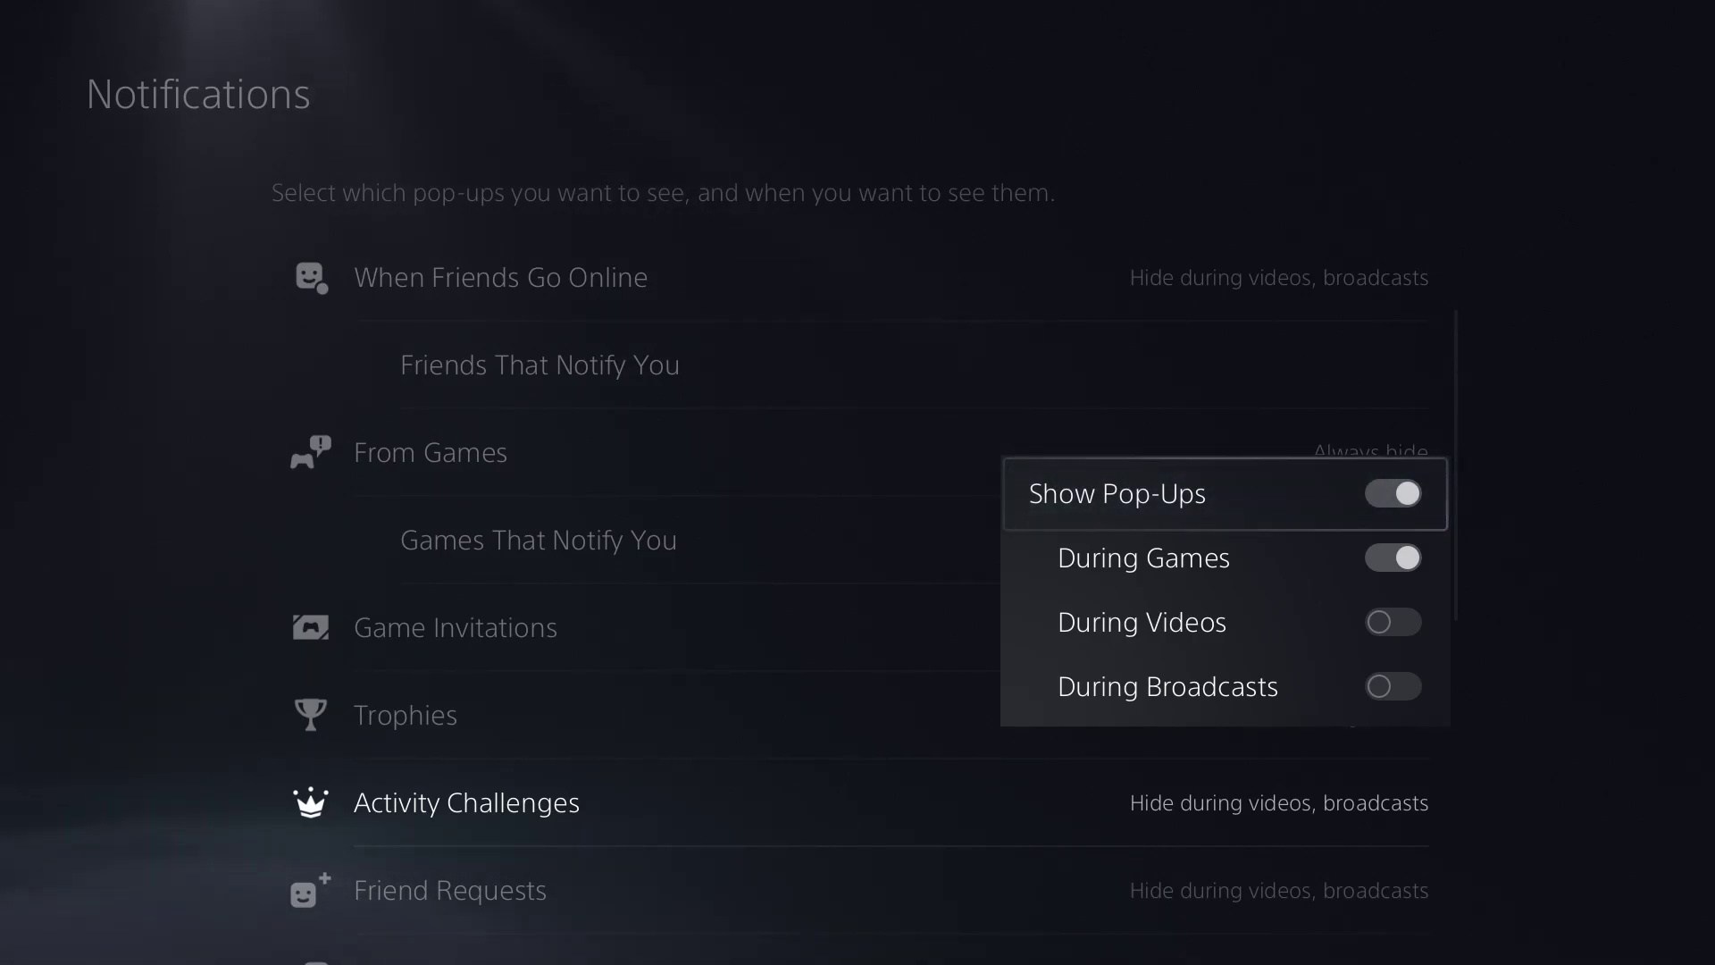
pyautogui.press('Escape')
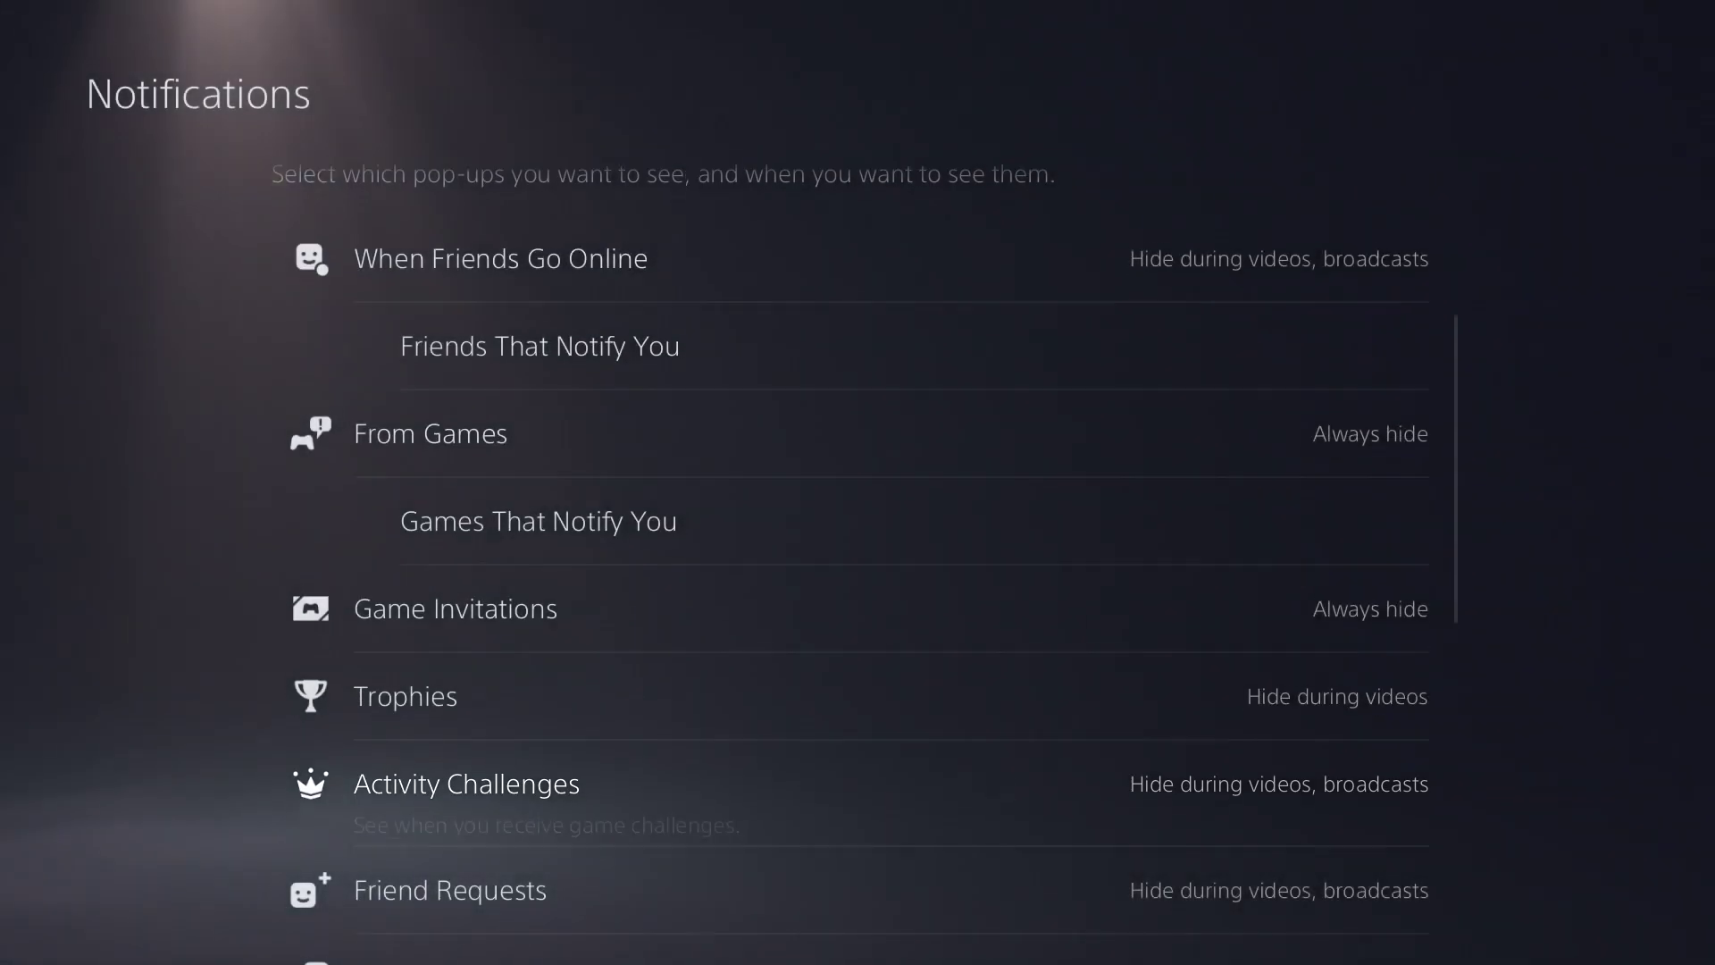
pyautogui.press('Down')
pyautogui.press('Down')
pyautogui.press('Down')
pyautogui.press('Down')
pyautogui.press('Down')
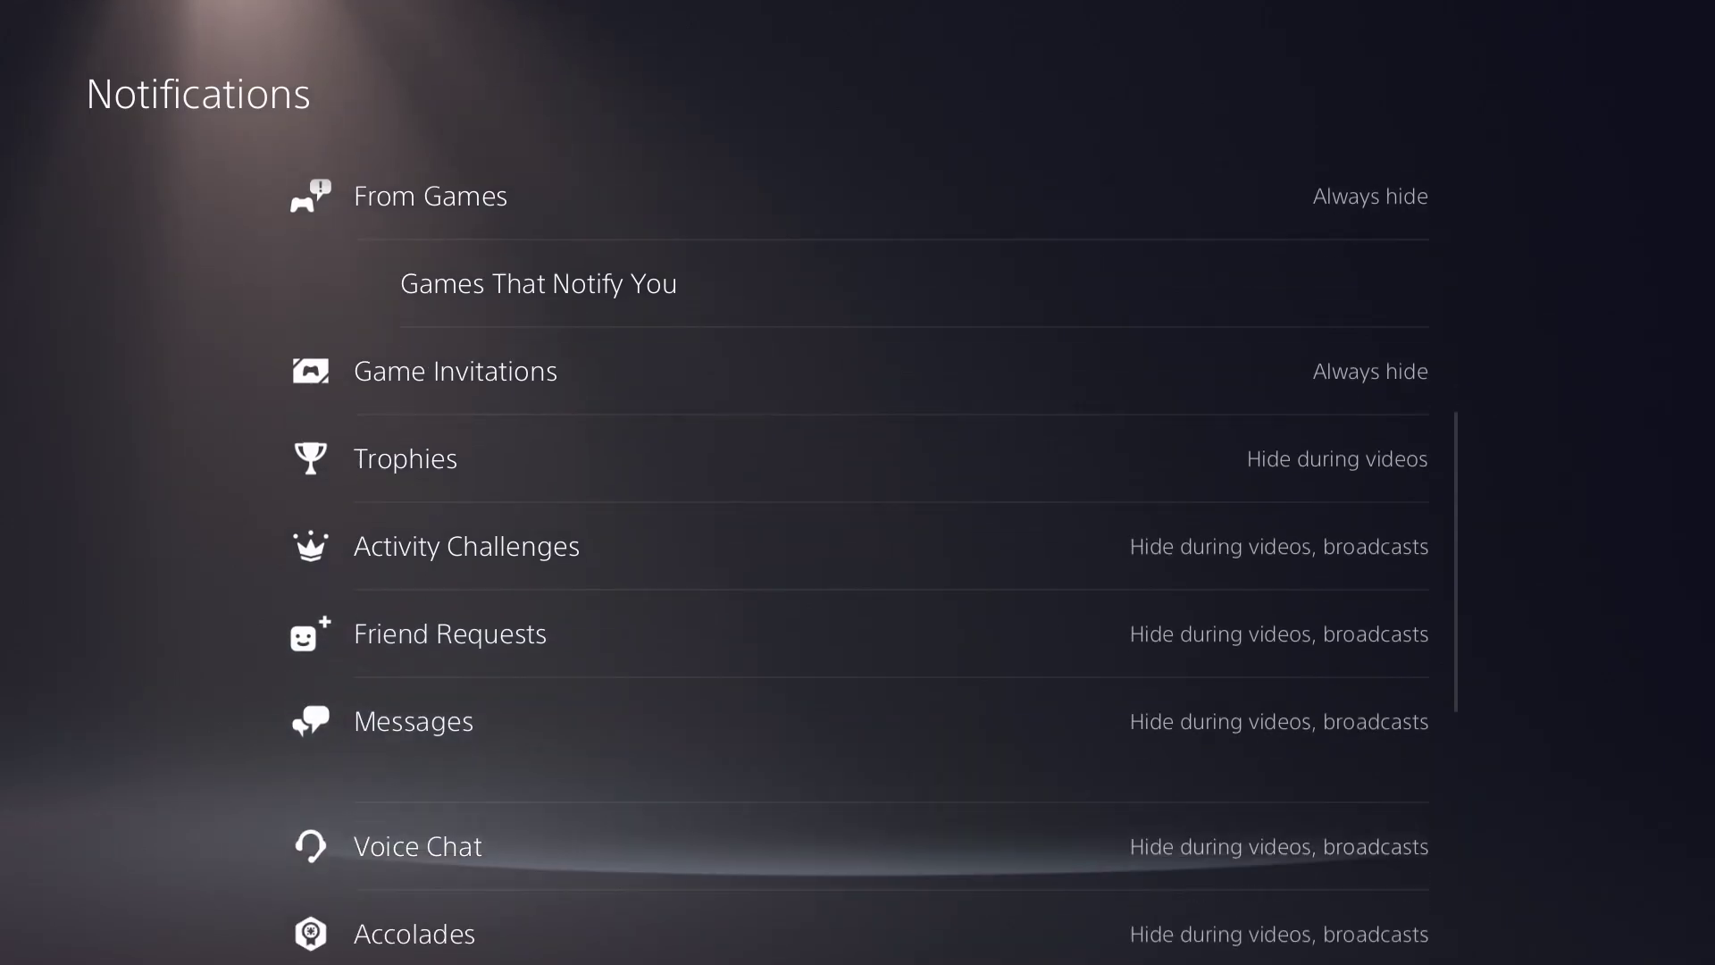
pyautogui.press('Down')
pyautogui.press('Down')
pyautogui.press('Down')
pyautogui.press('Down')
pyautogui.press('Down')
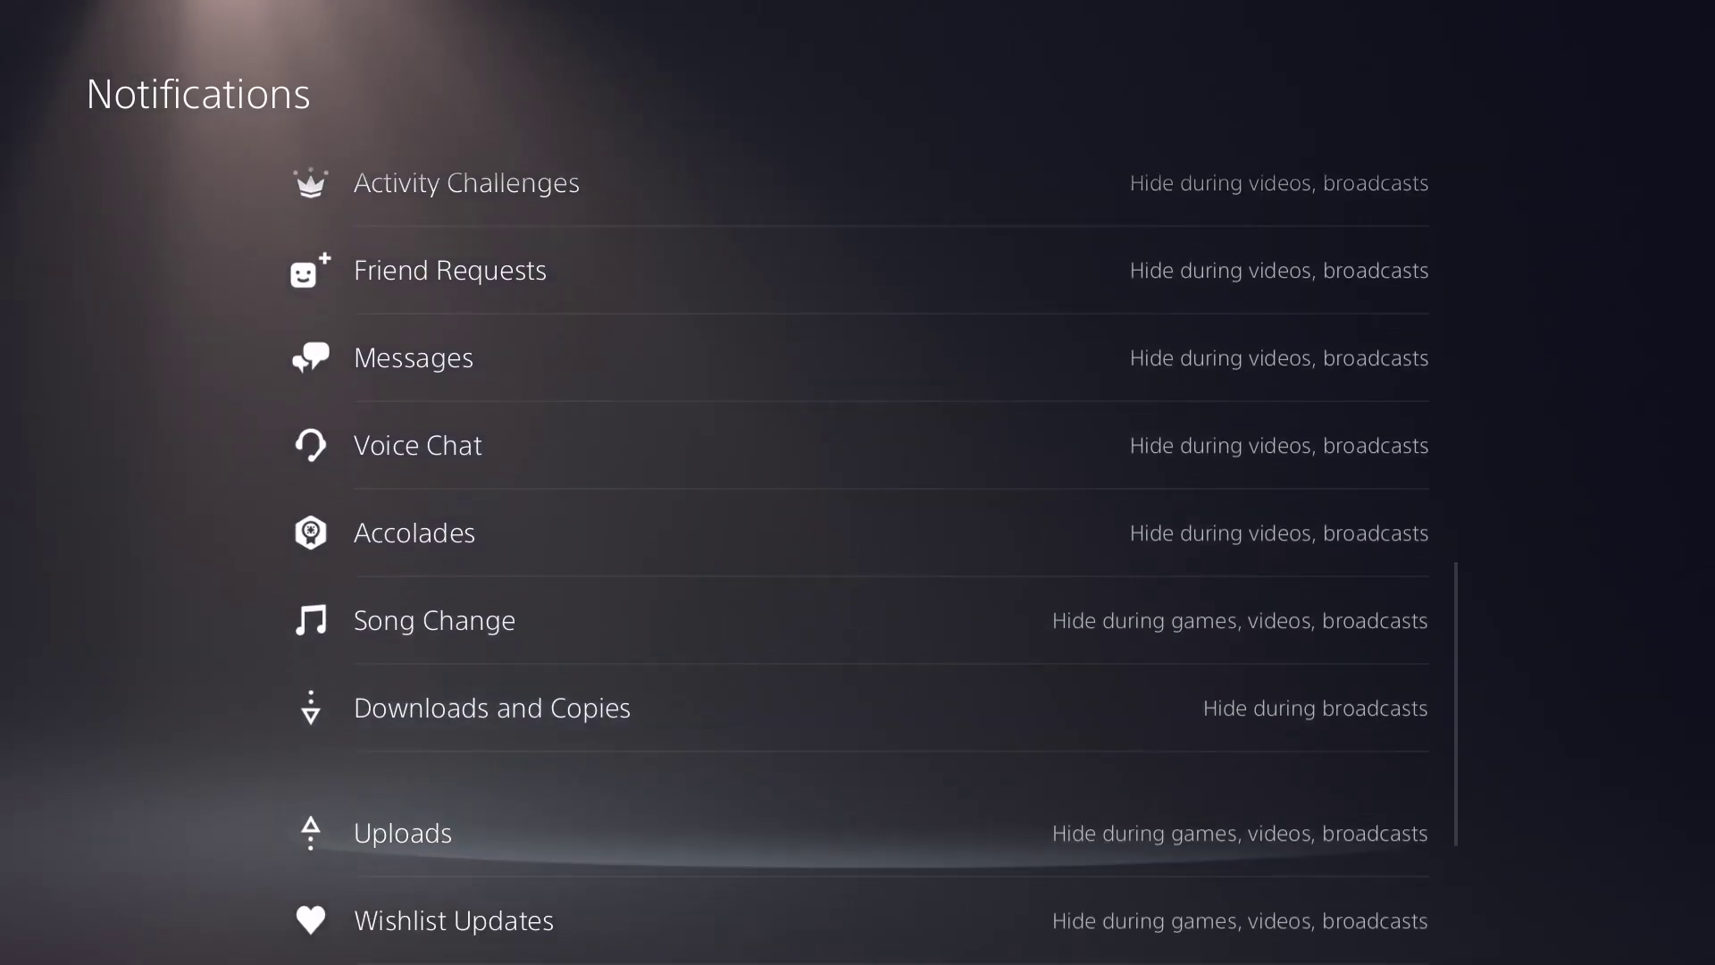
pyautogui.press('Up')
pyautogui.press('Up')
pyautogui.press('Up')
pyautogui.press('Up')
pyautogui.press('Up')
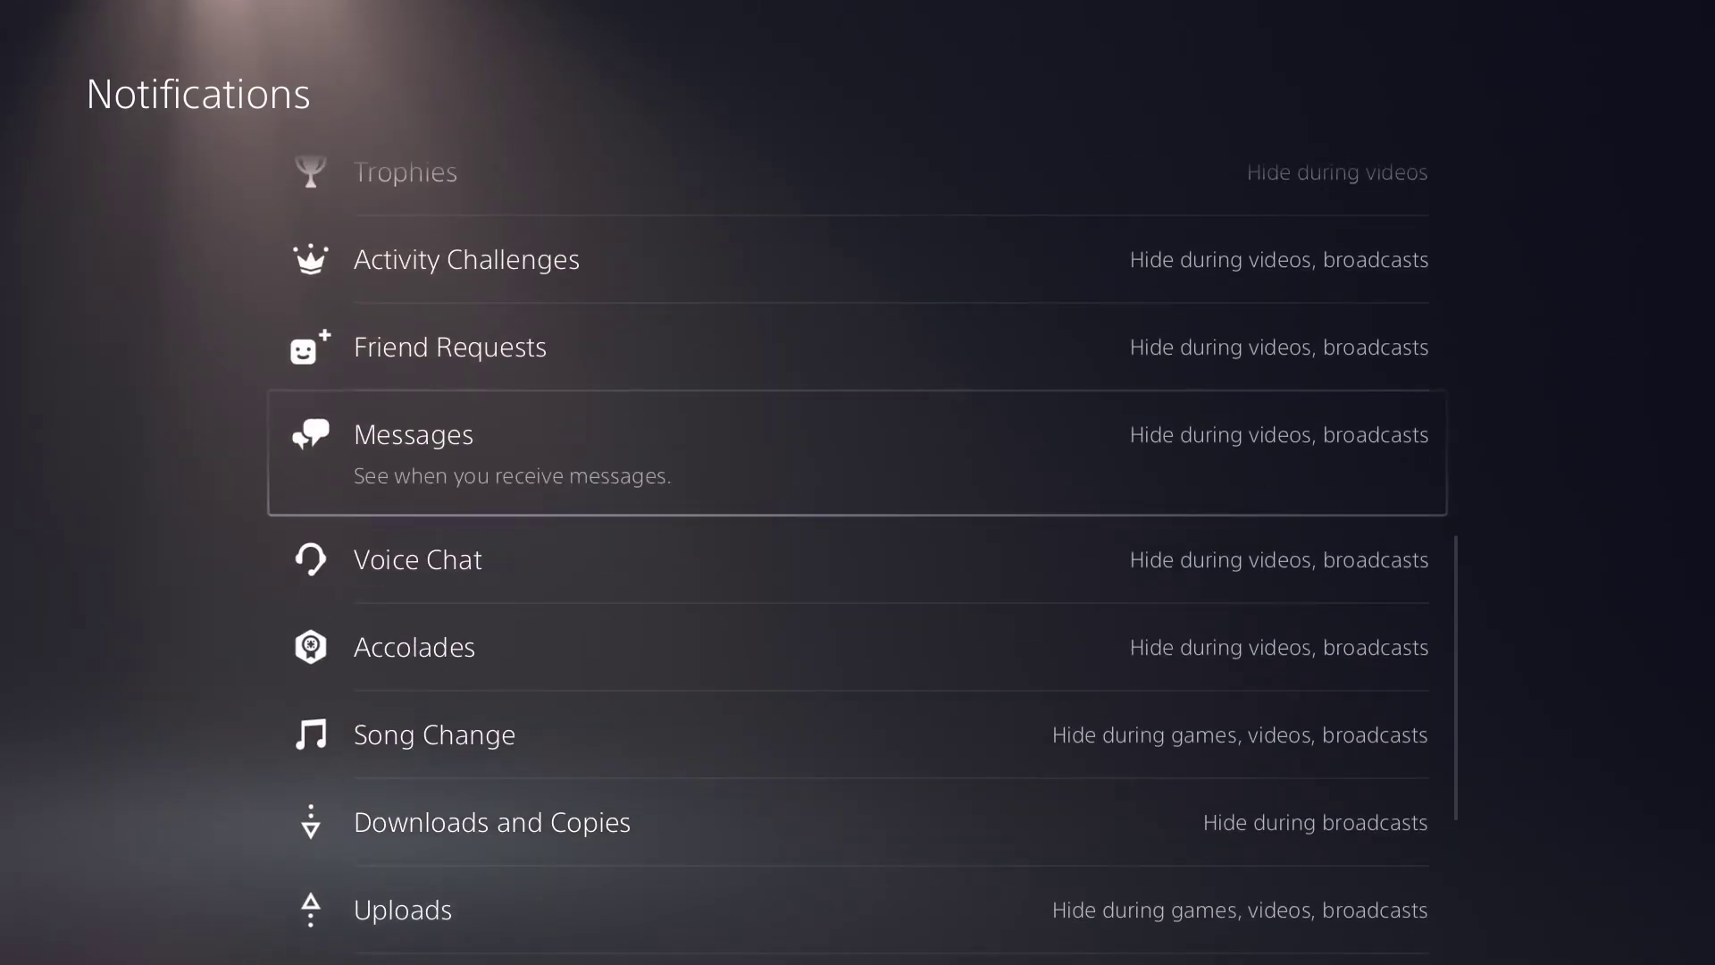
pyautogui.press('Down')
pyautogui.press('Return')
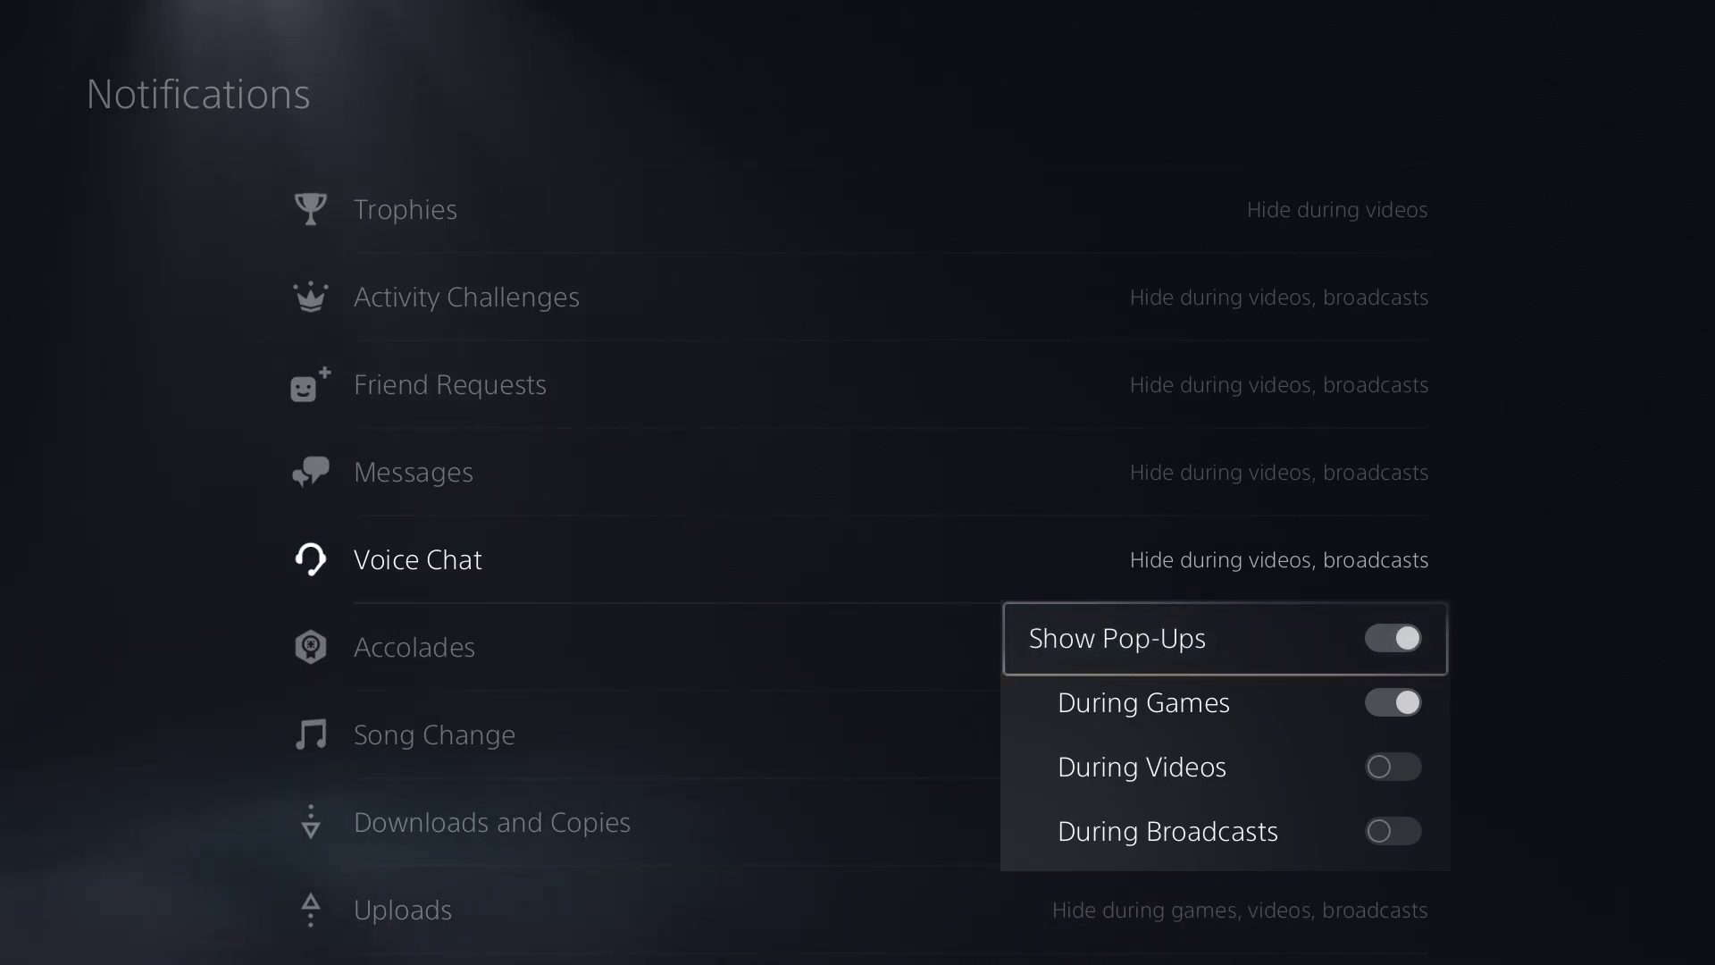
pyautogui.press('Down')
pyautogui.press('Down')
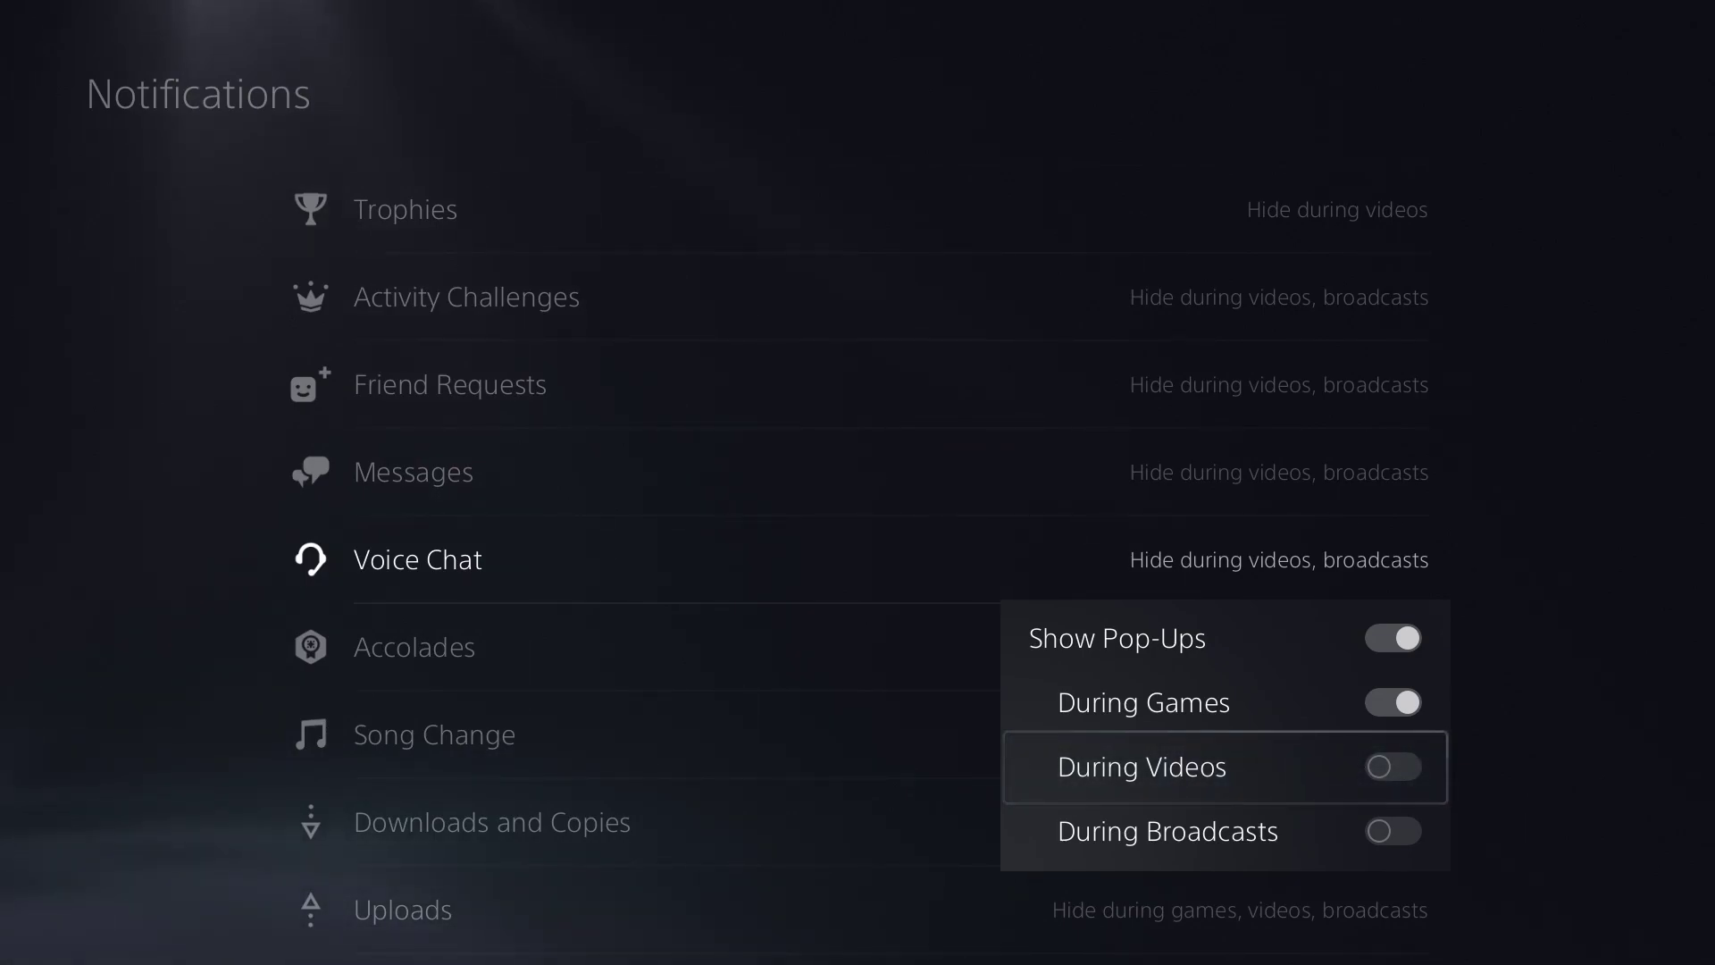
pyautogui.press('Escape')
pyautogui.press('Up')
pyautogui.press('Up')
pyautogui.press('Up')
pyautogui.press('Up')
pyautogui.press('Up')
pyautogui.press('Up')
pyautogui.press('Up')
pyautogui.press('Up')
pyautogui.press('Up')
pyautogui.press('Up')
pyautogui.press('Up')
pyautogui.press('Up')
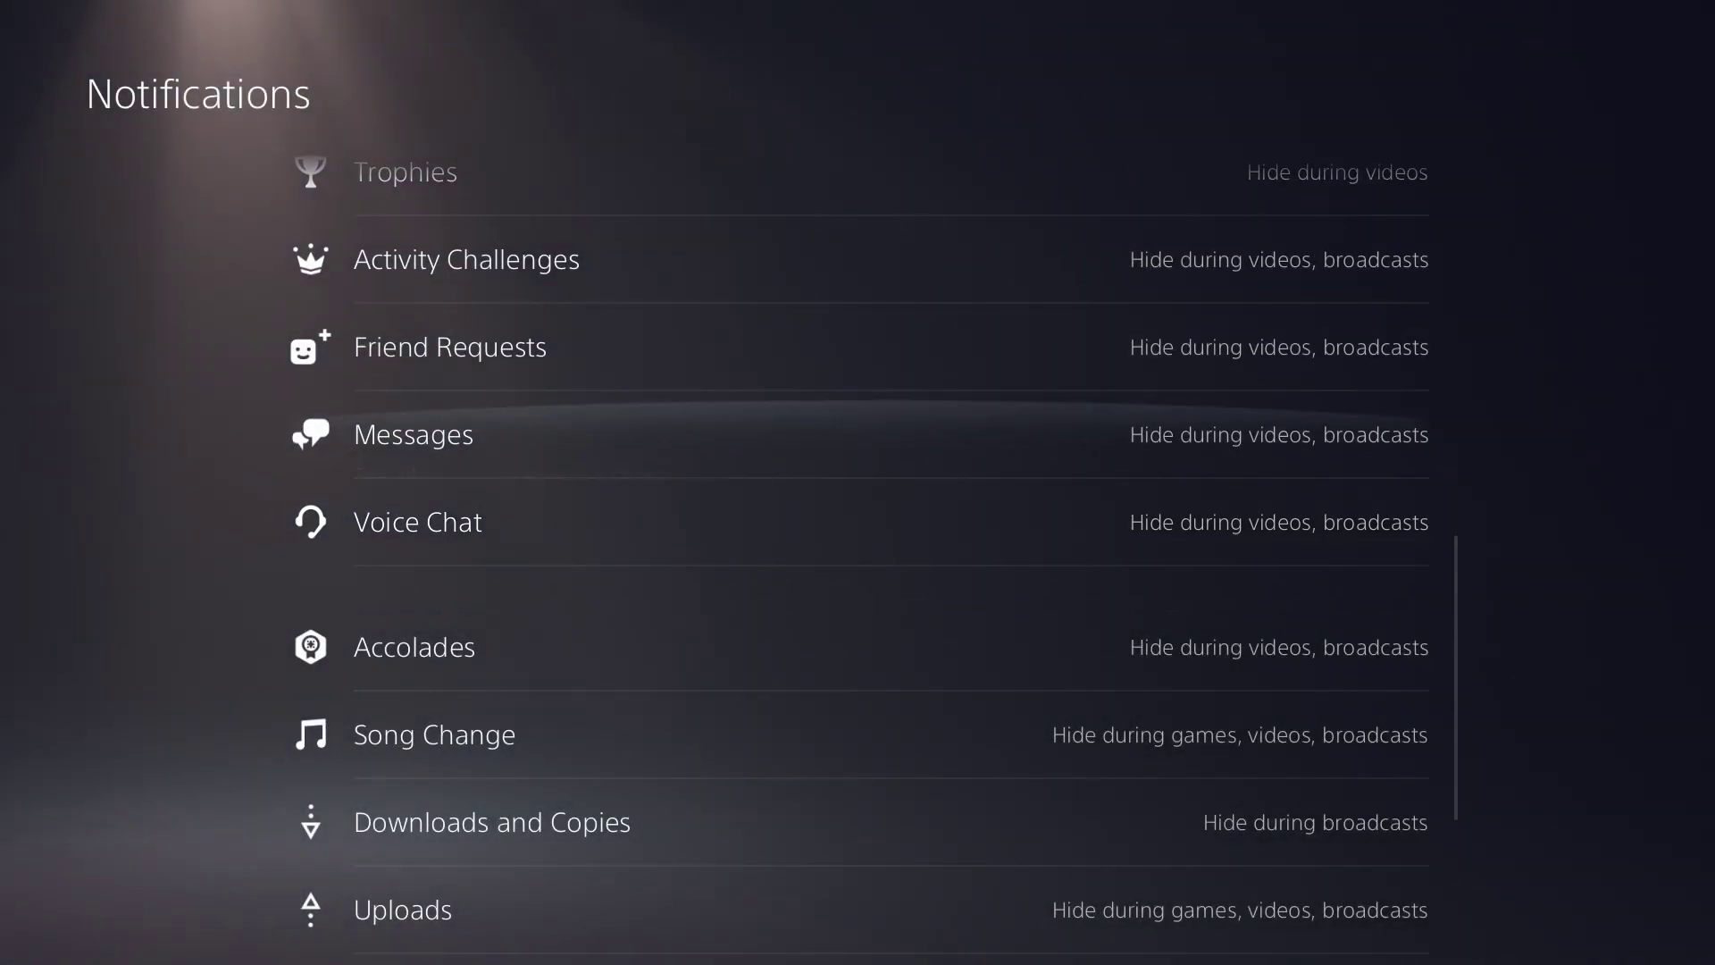